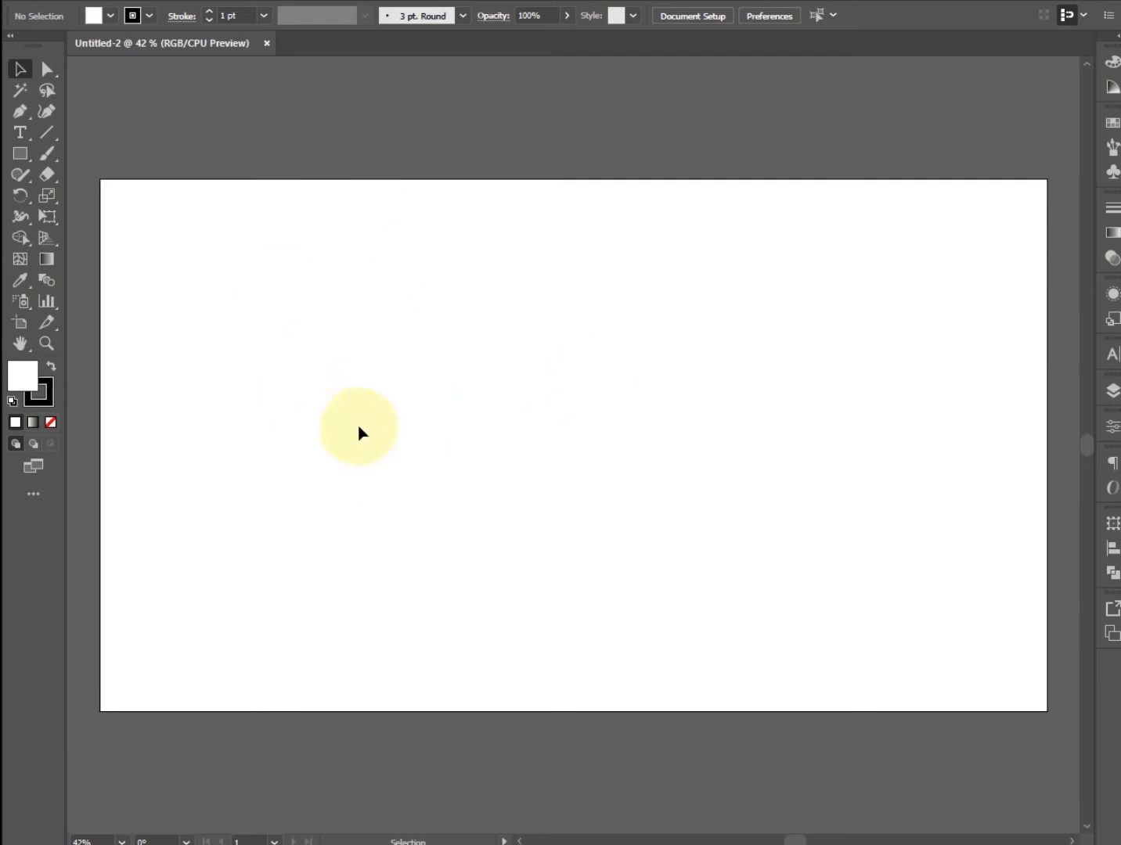
Prepare the Line Segment tool with no fill and a red F90315 stroke
click(47, 131)
click(29, 380)
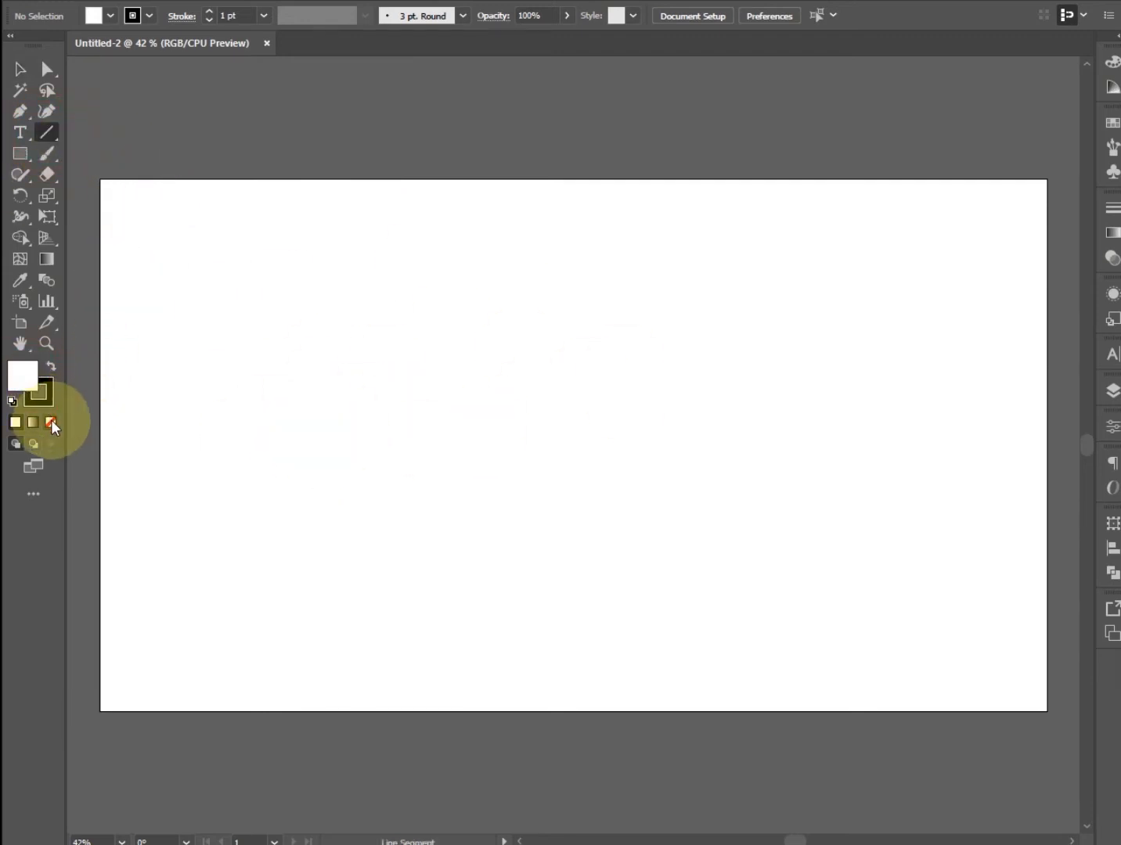
click(50, 422)
double_click(39, 389)
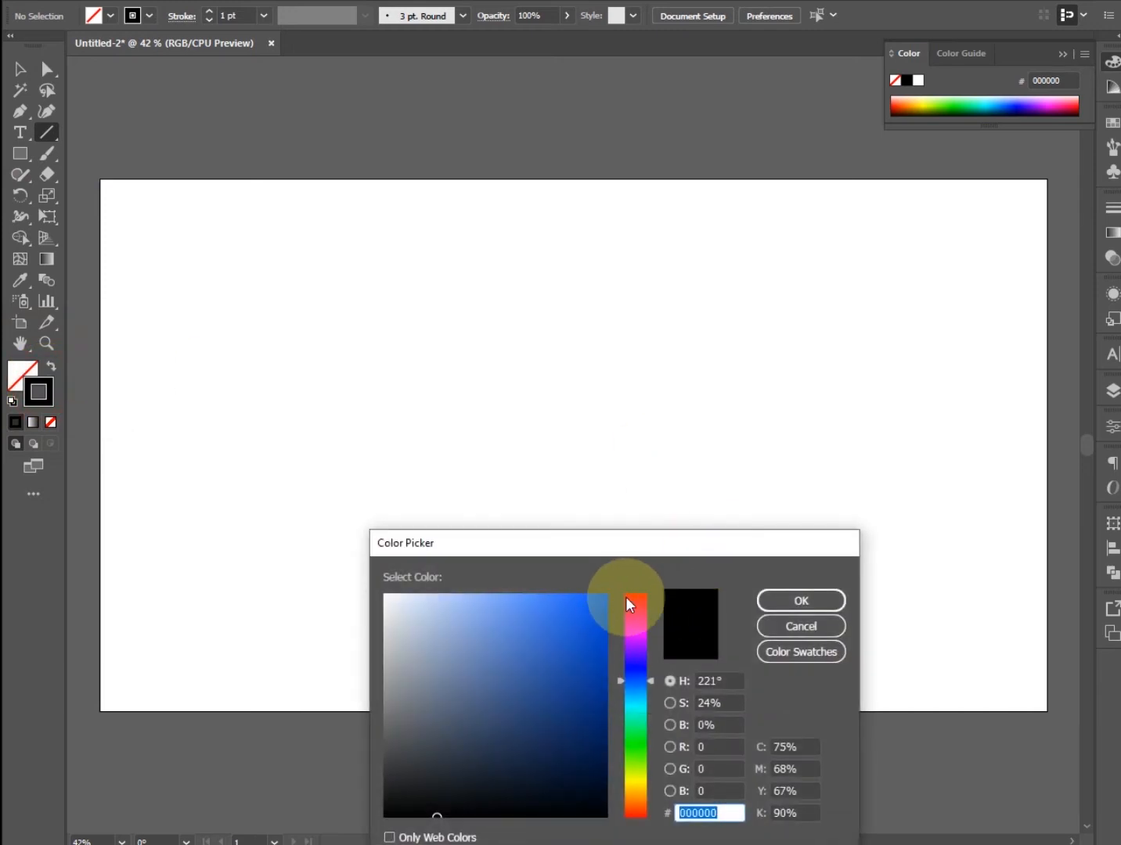
click(625, 597)
click(593, 601)
click(800, 601)
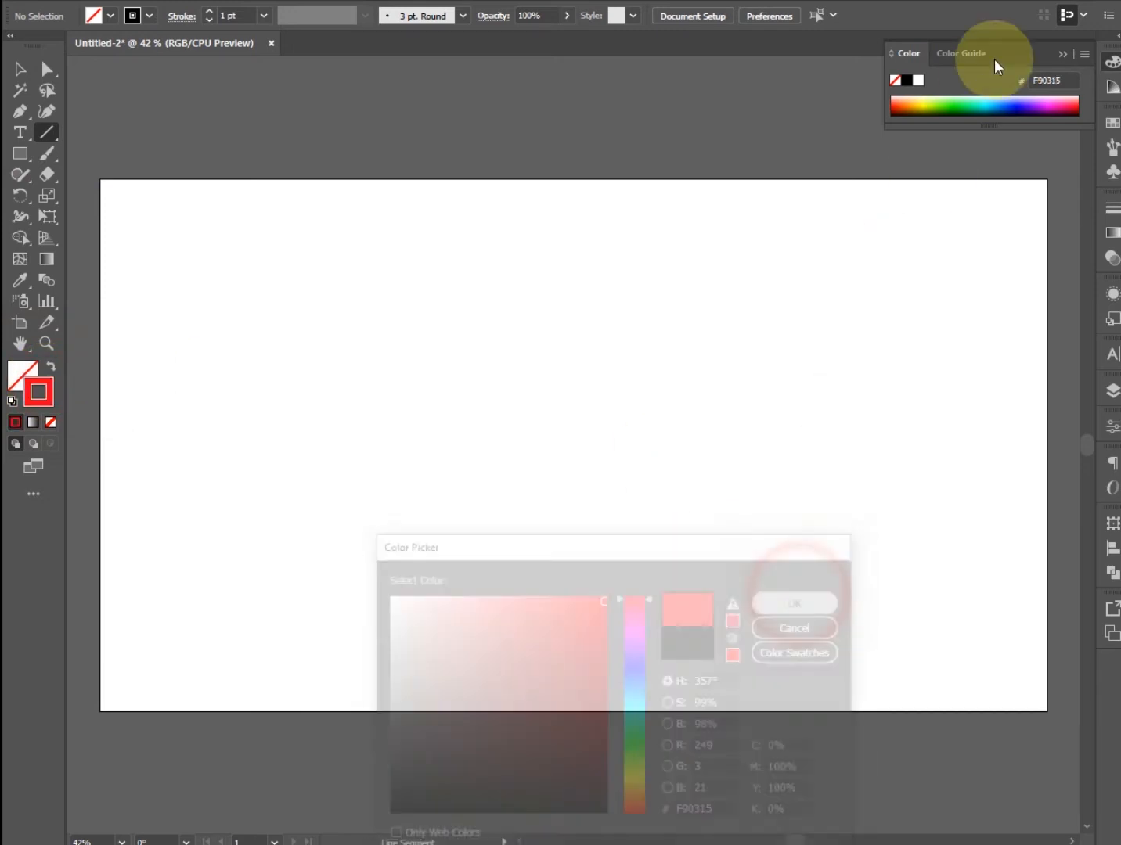
click(1061, 53)
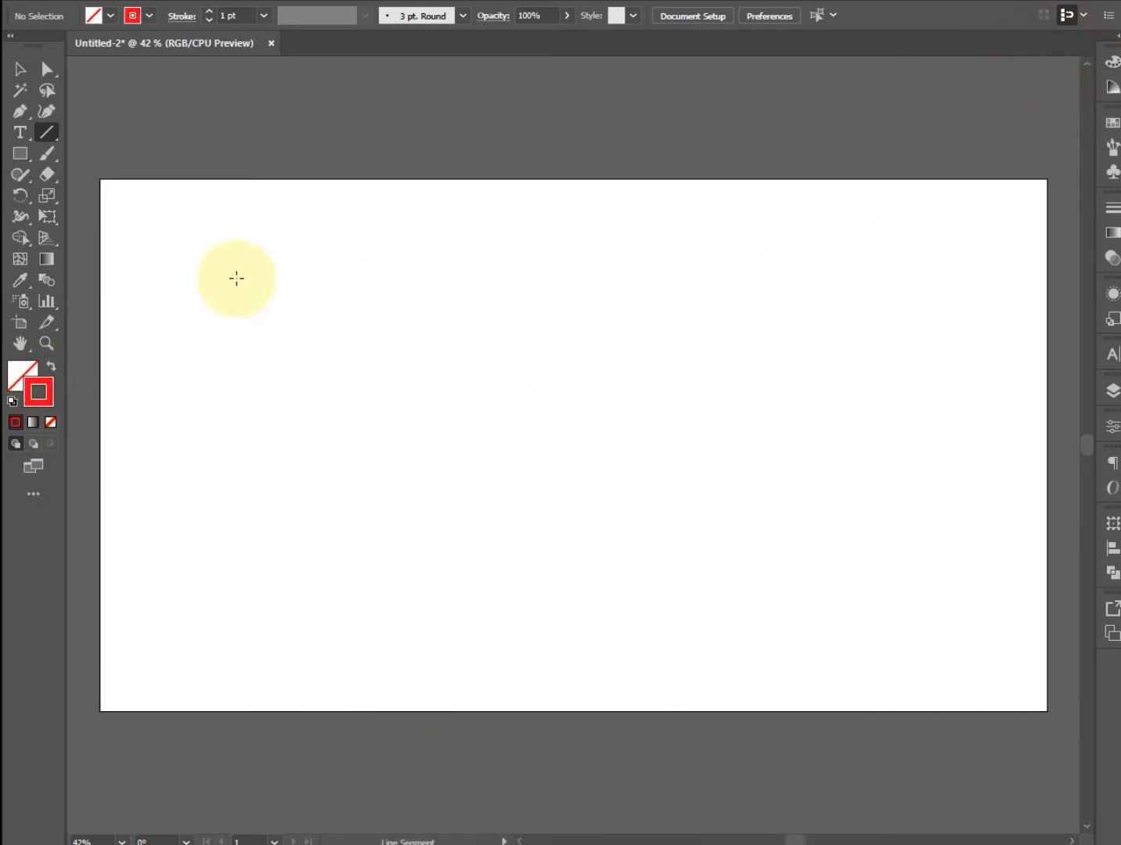
Draw a tall vertical line near the artboard's left edge and set its stroke weight to 2 pt
drag(198, 234, 195, 595)
click(19, 69)
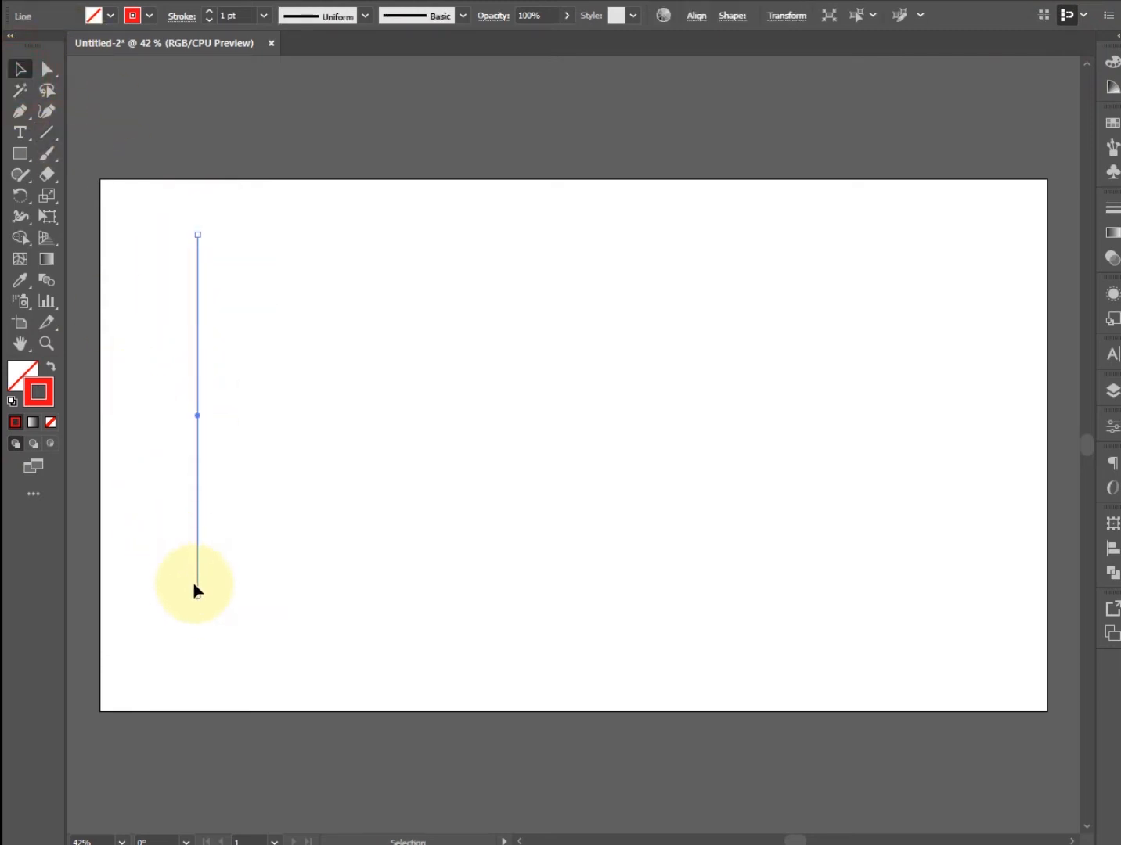
drag(196, 594, 197, 619)
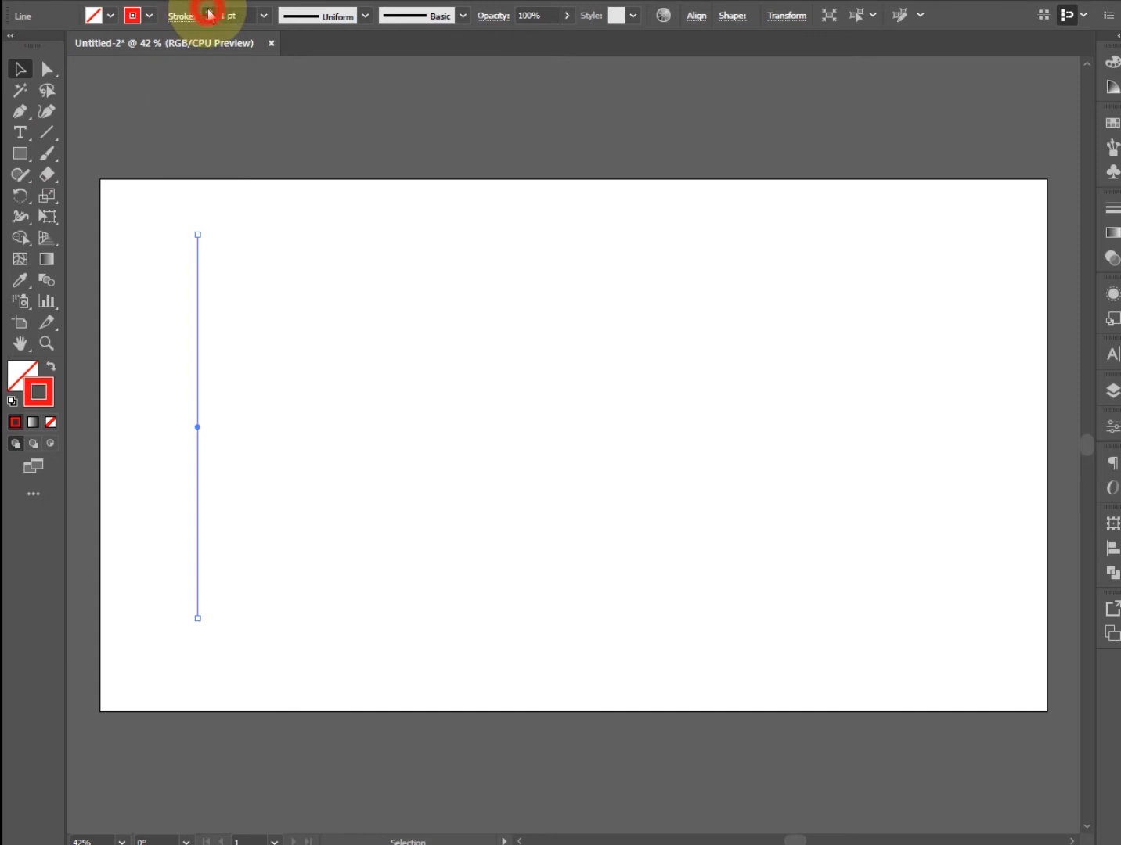
click(228, 243)
click(197, 343)
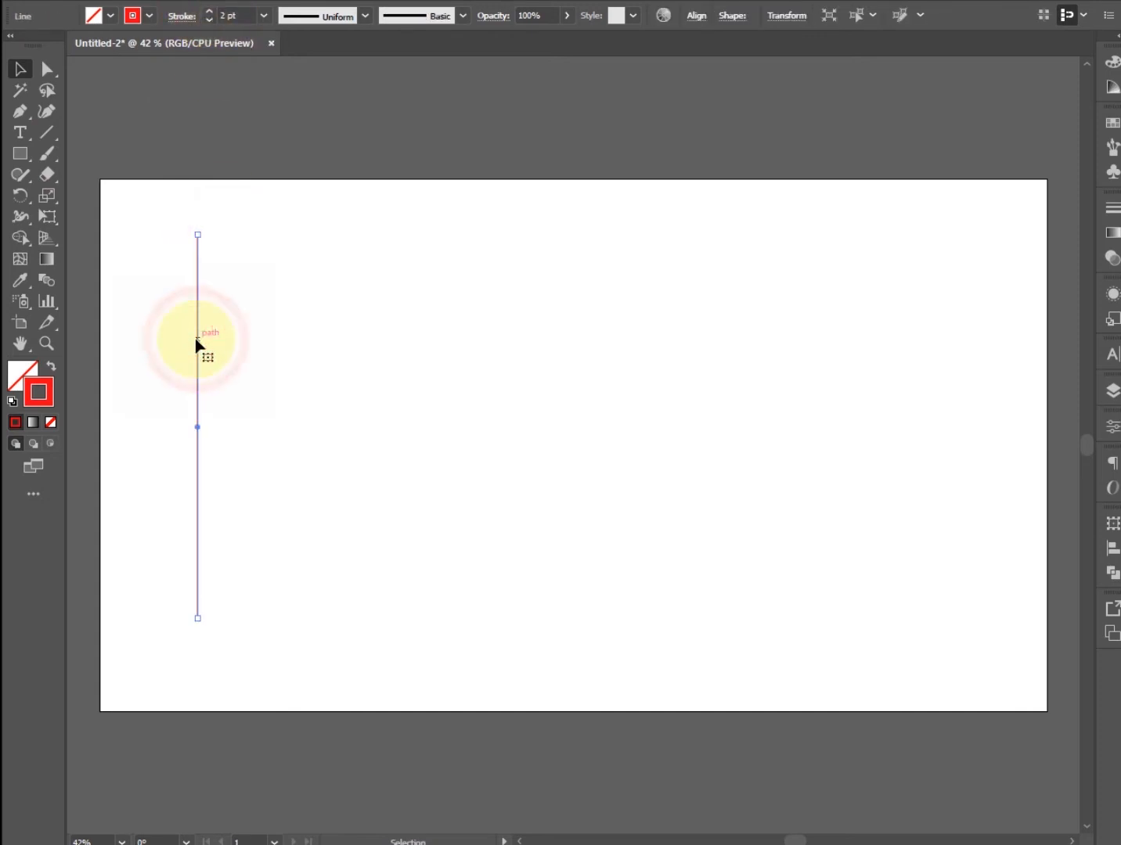
right_click(197, 342)
click(268, 297)
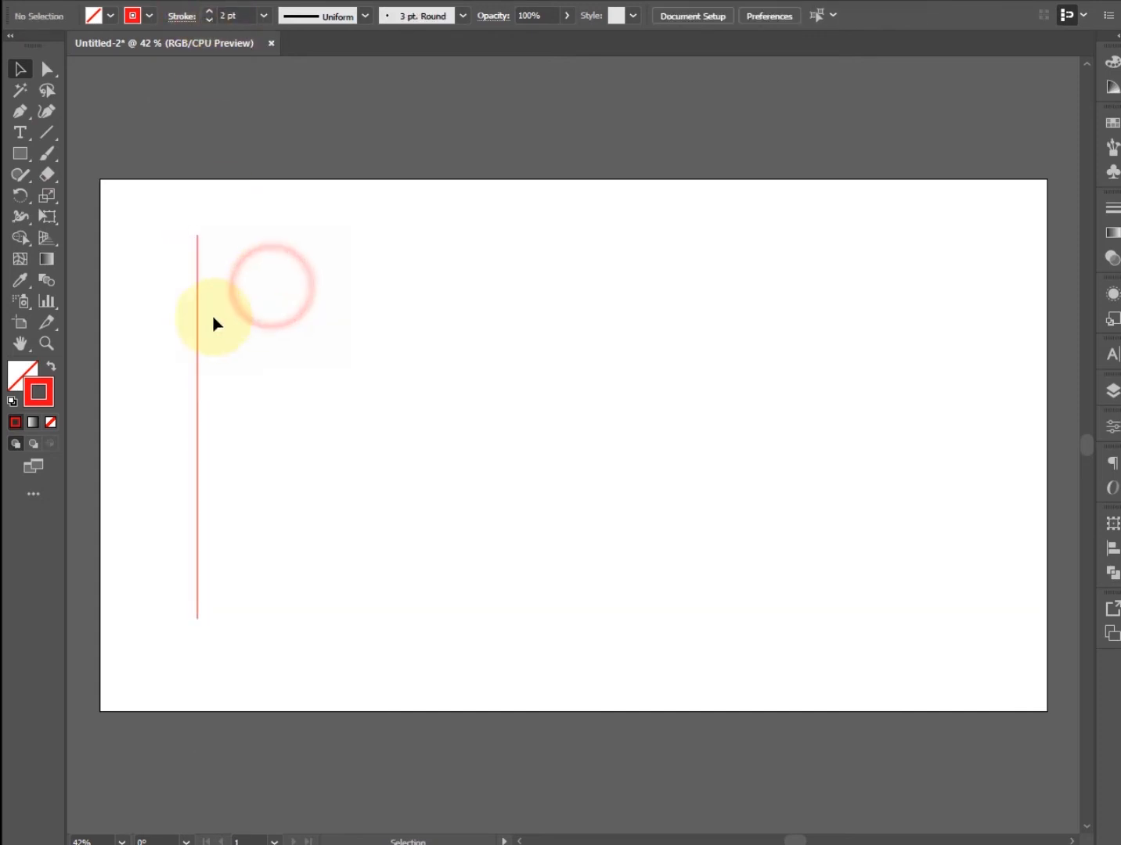
Rotate the vertical line by 330°
scroll(205, 348, up, 1)
scroll(227, 328, down, 1)
click(195, 325)
right_click(194, 326)
mouse_move(333, 625)
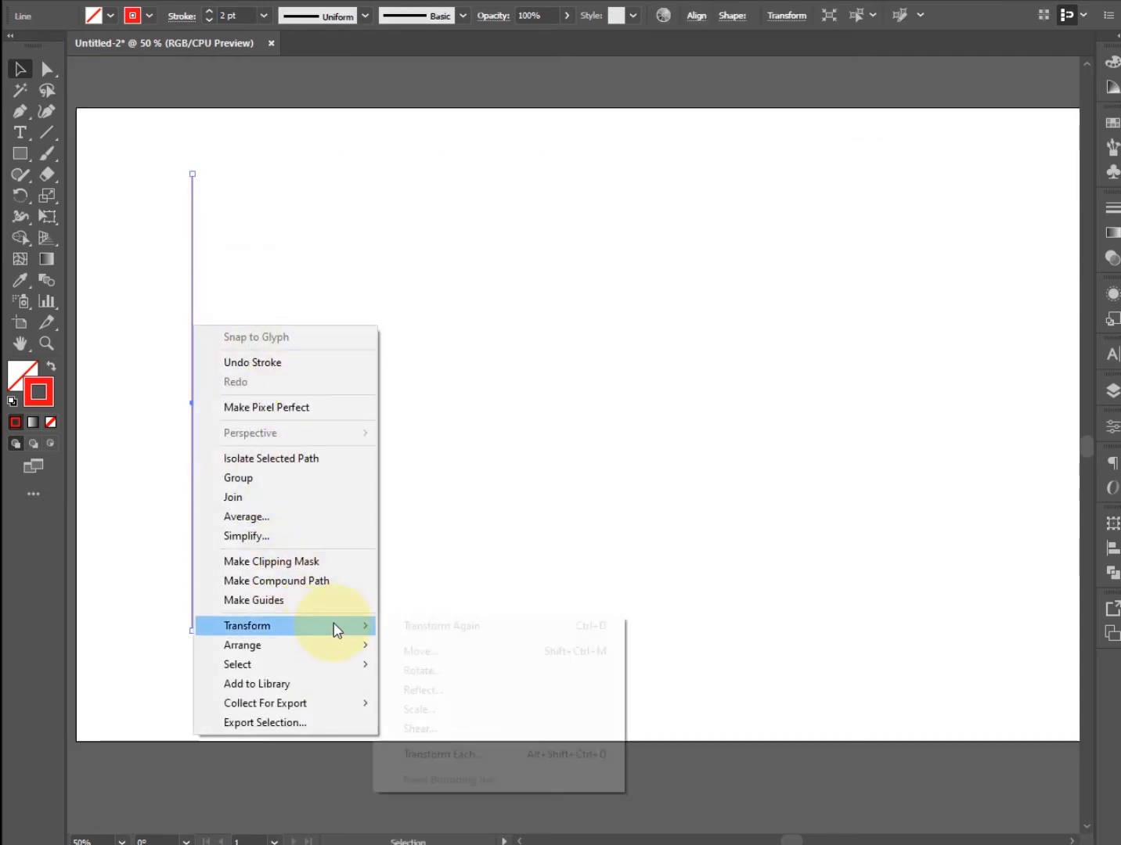
click(422, 669)
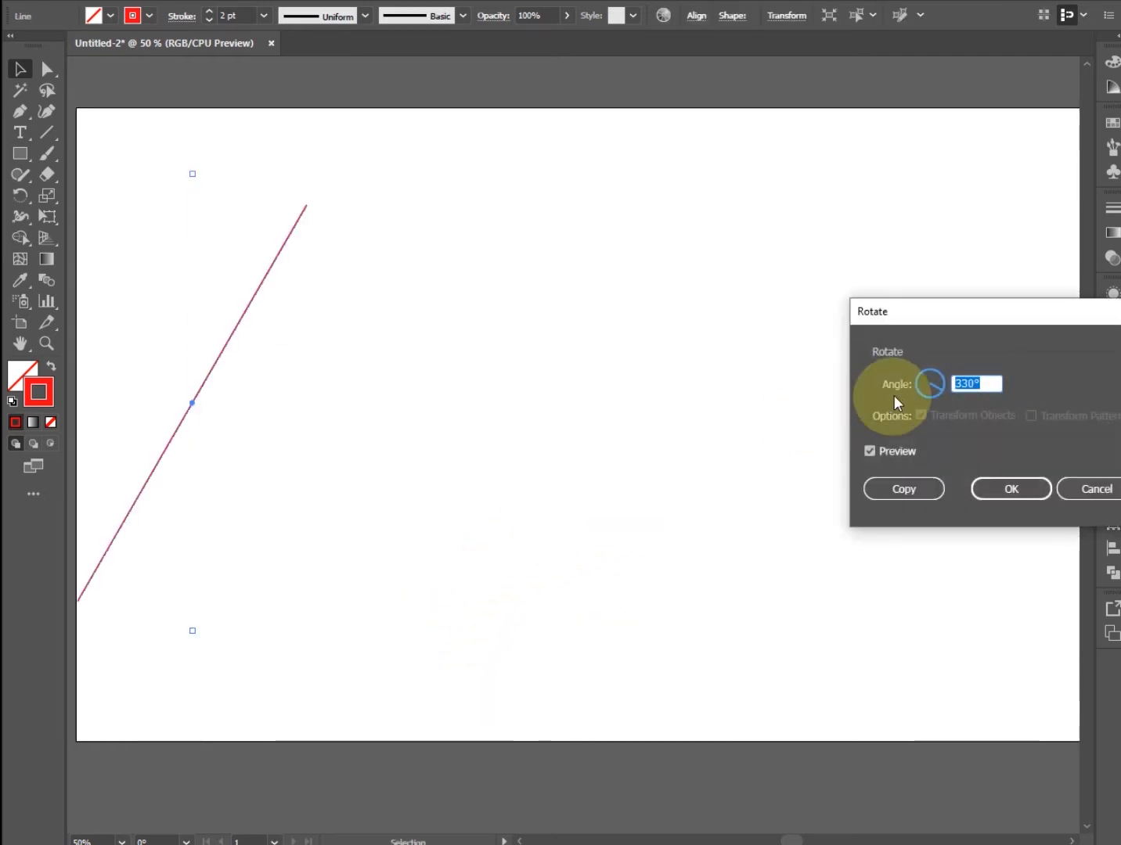
text(330)
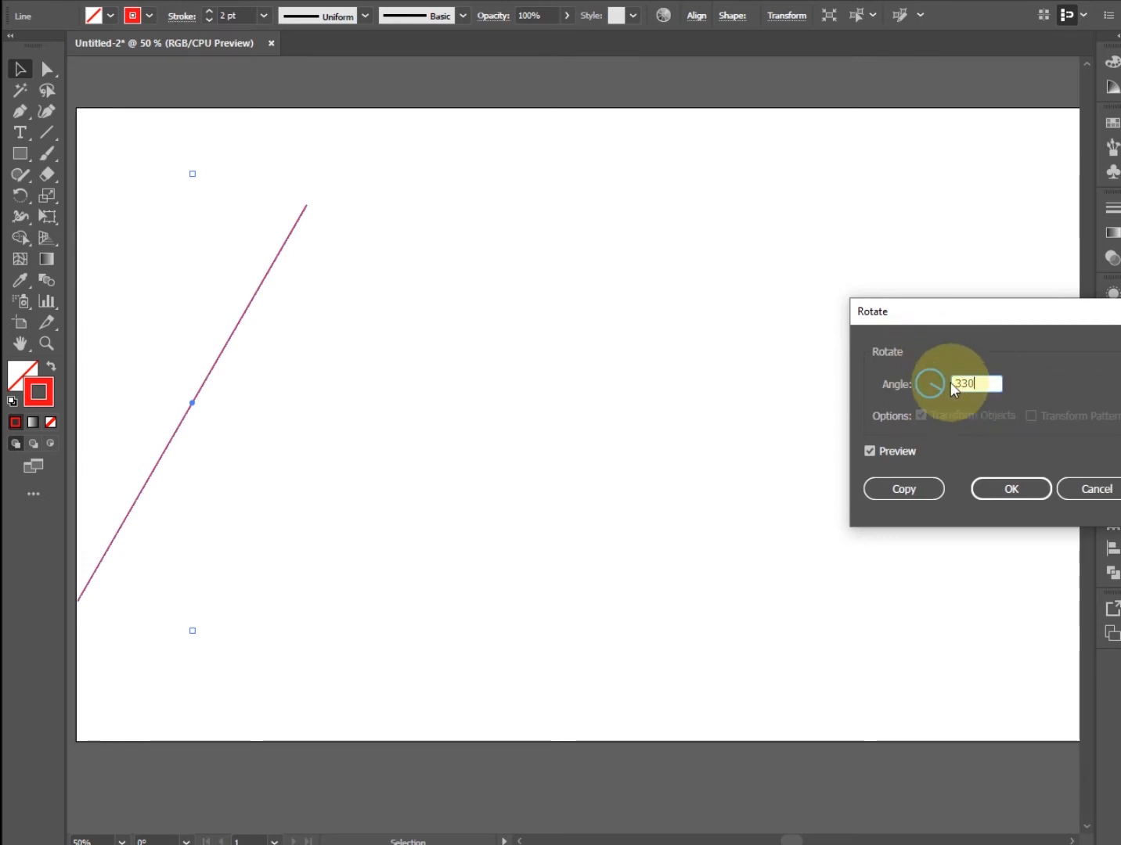
drag(983, 384, 933, 384)
click(999, 486)
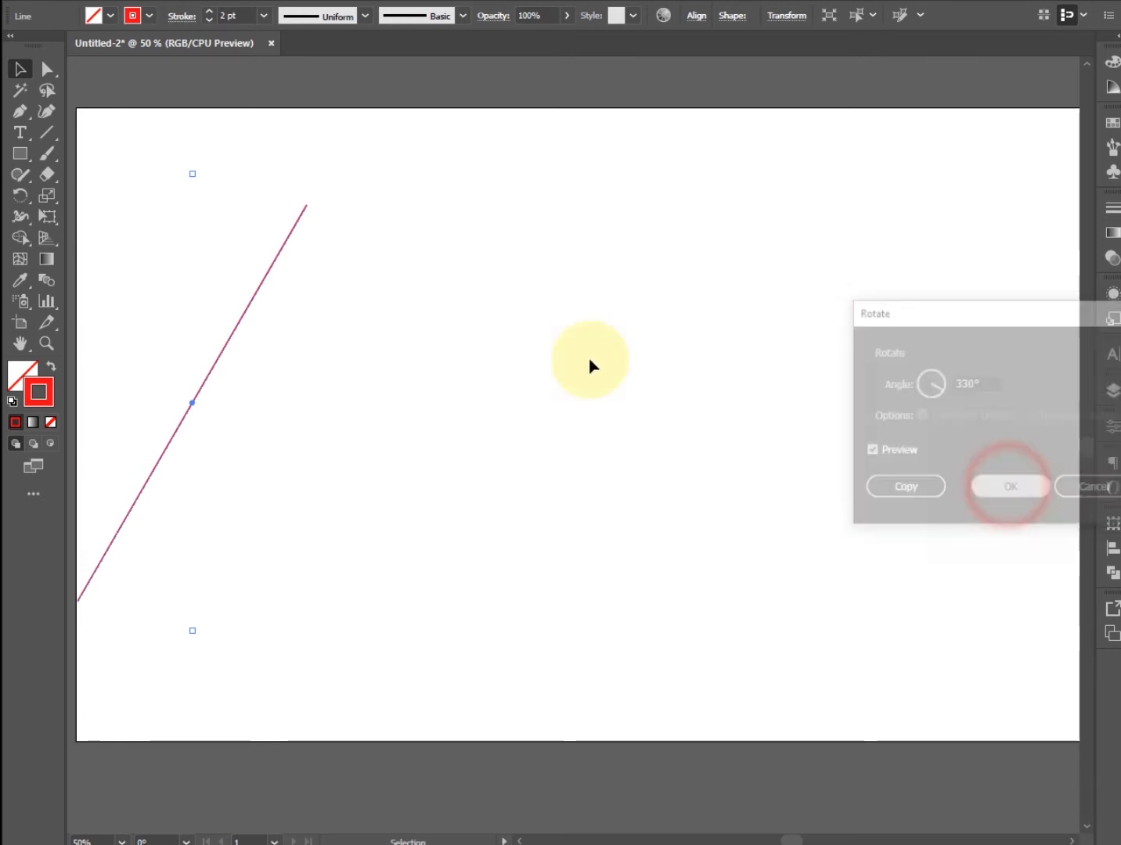
Duplicate the slanted line into a set of five unevenly spaced parallel diagonals, with the second and third close together
click(285, 317)
drag(245, 311, 314, 320)
drag(310, 316, 391, 367)
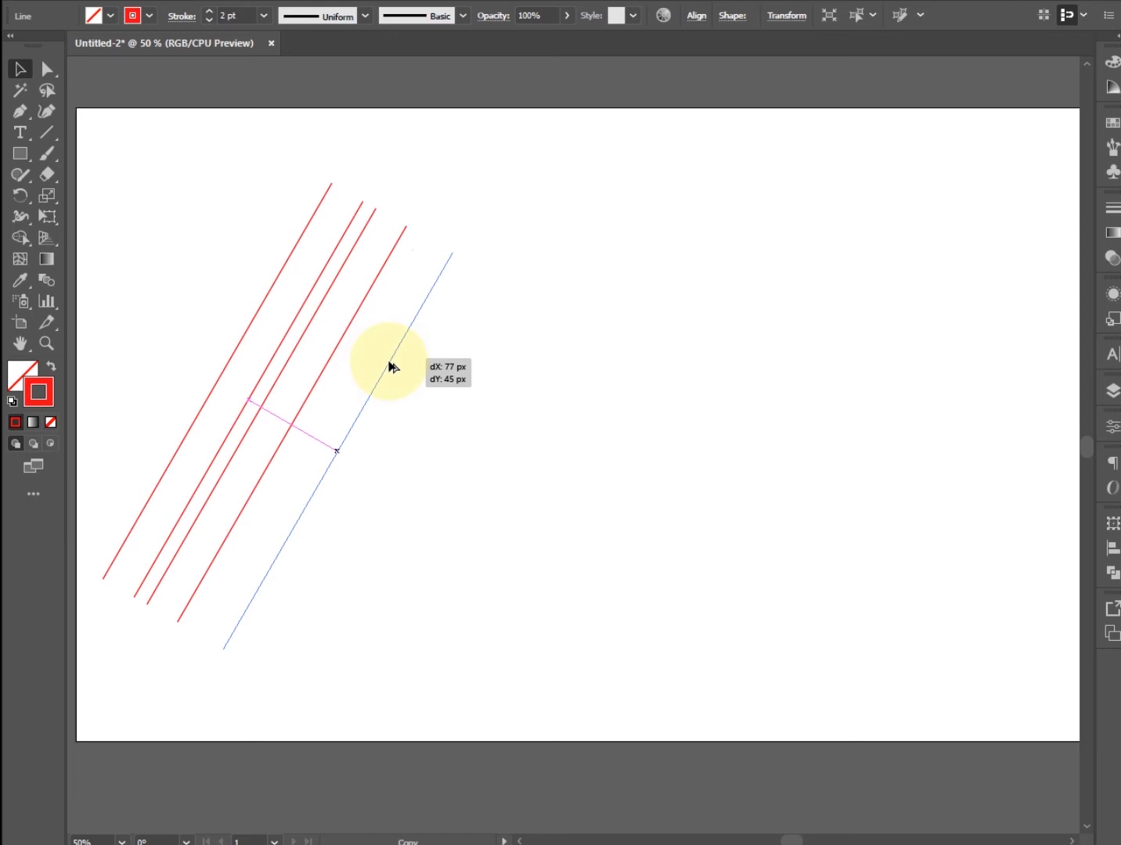
drag(389, 362, 388, 365)
drag(225, 189, 423, 321)
click(528, 313)
Reflect a copy of the five diagonals across the vertical axis and shift the mirrored set slightly upward
drag(234, 162, 445, 323)
right_click(430, 315)
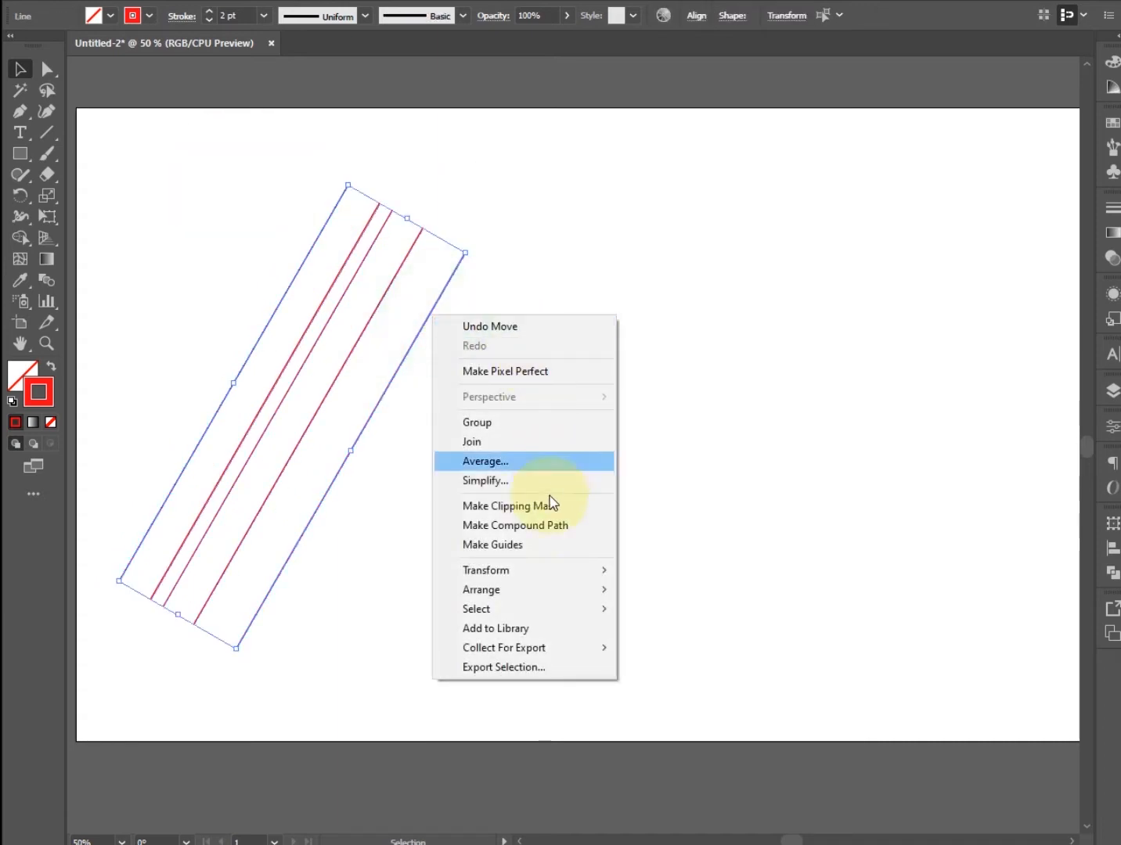
mouse_move(552, 570)
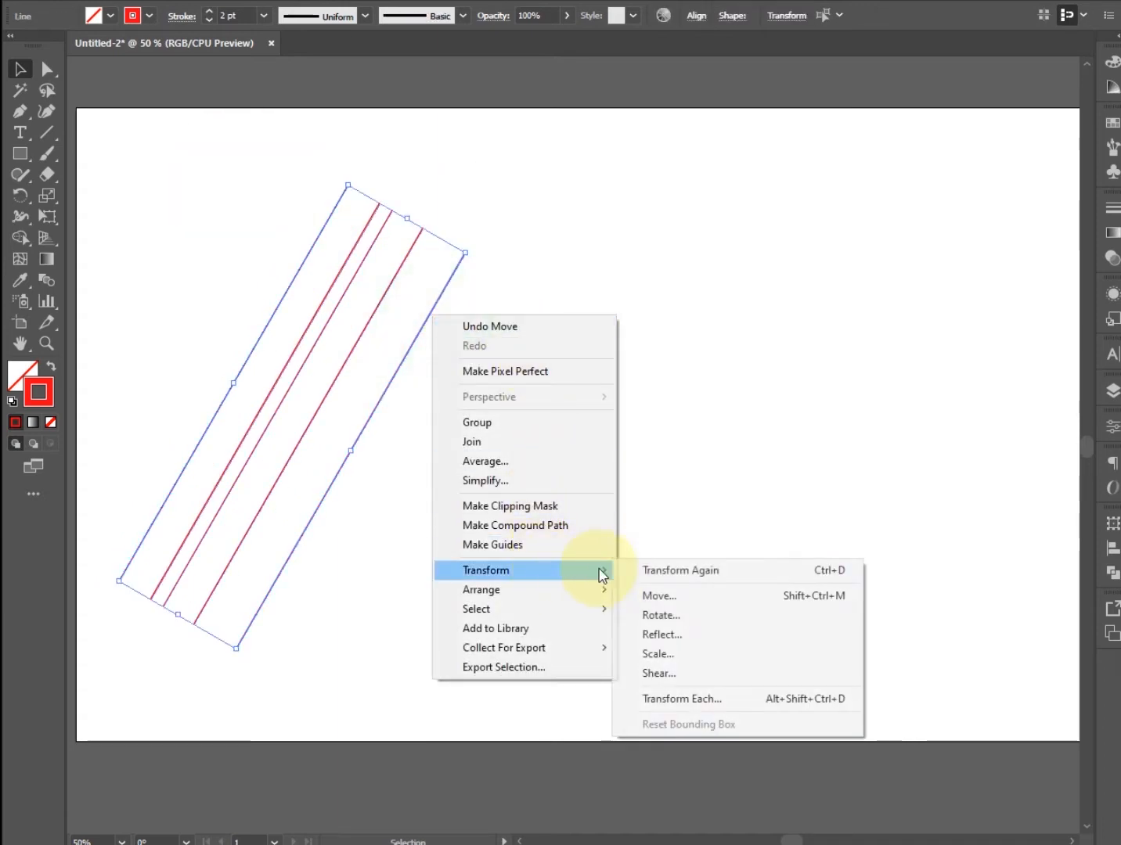
click(680, 633)
click(902, 447)
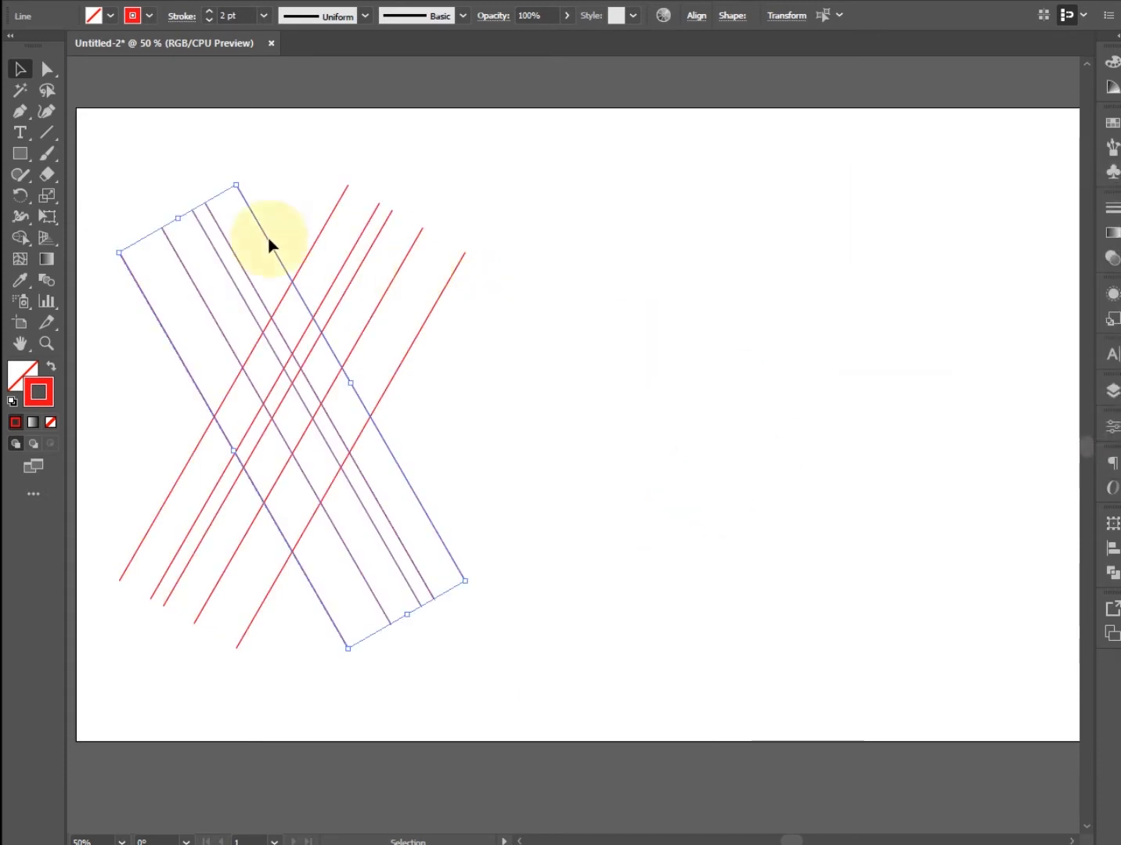
drag(255, 222, 252, 205)
click(304, 158)
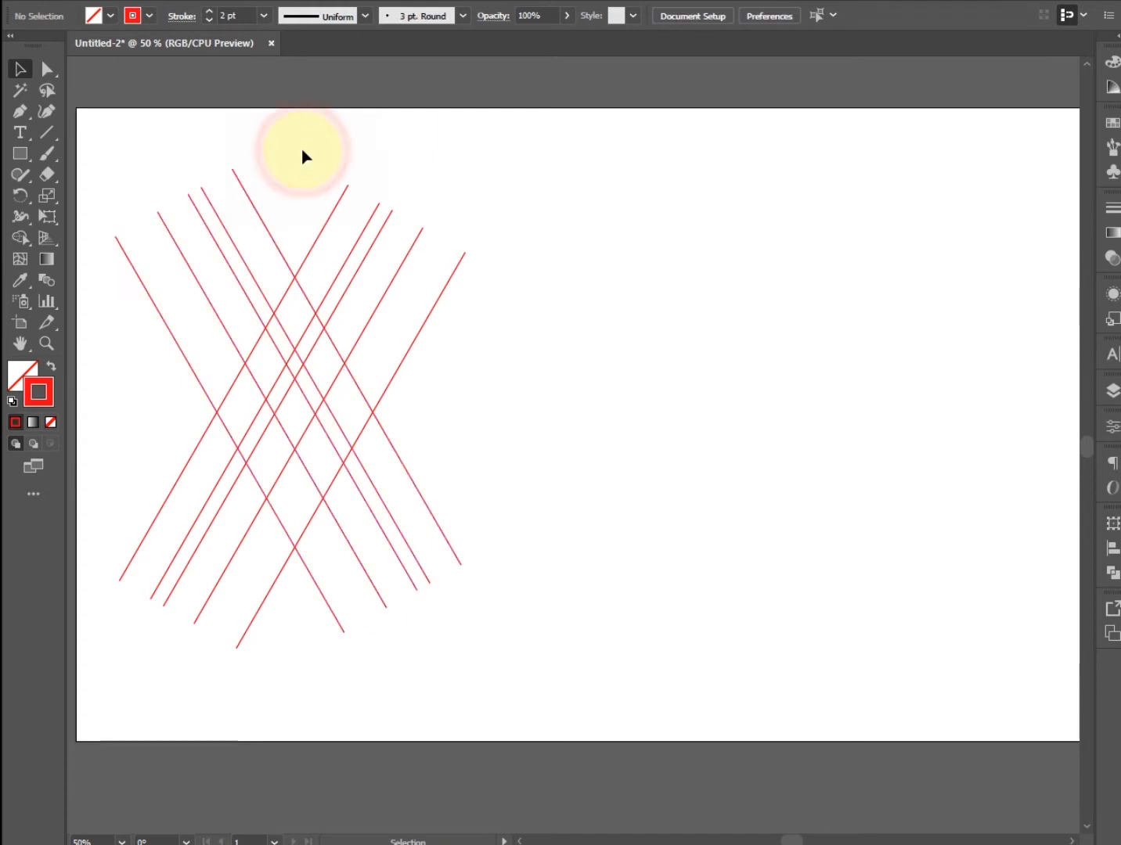
Reposition the mirrored diagonals into two narrow pairs, leaving a single line farther out on the left
drag(237, 258, 284, 239)
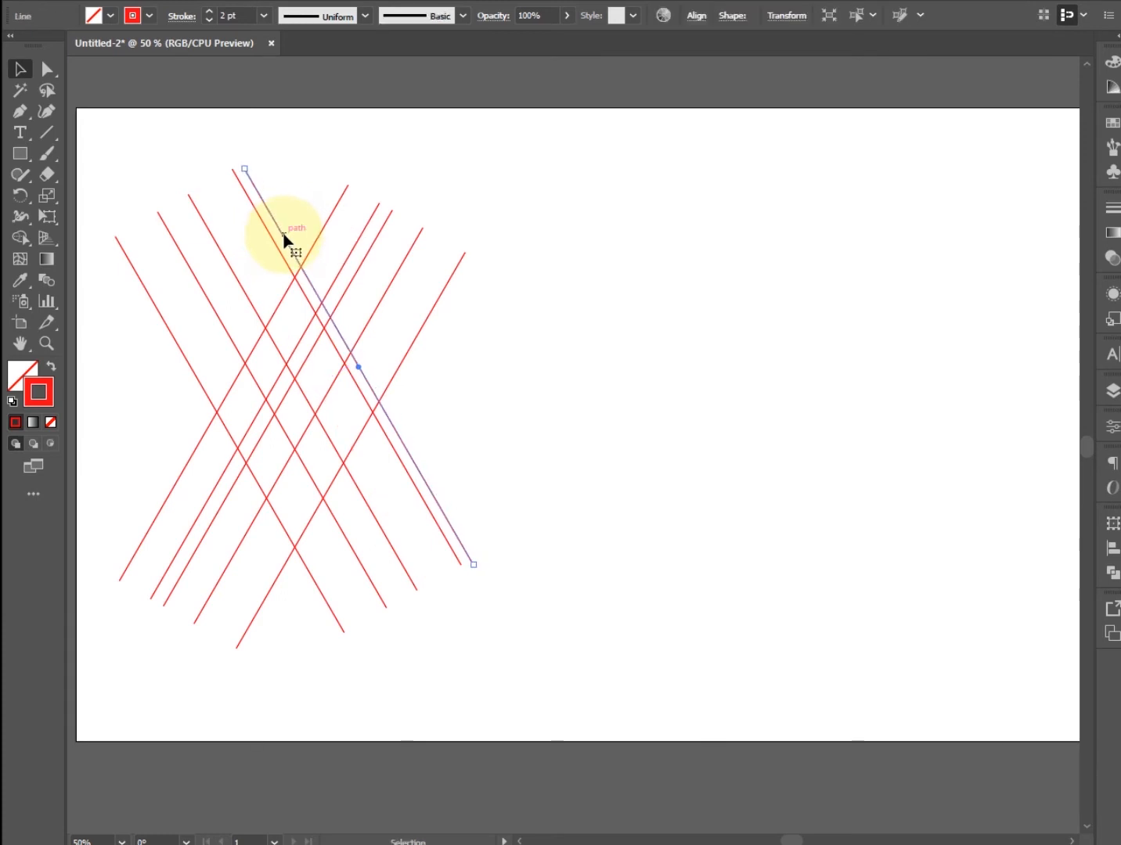
click(239, 252)
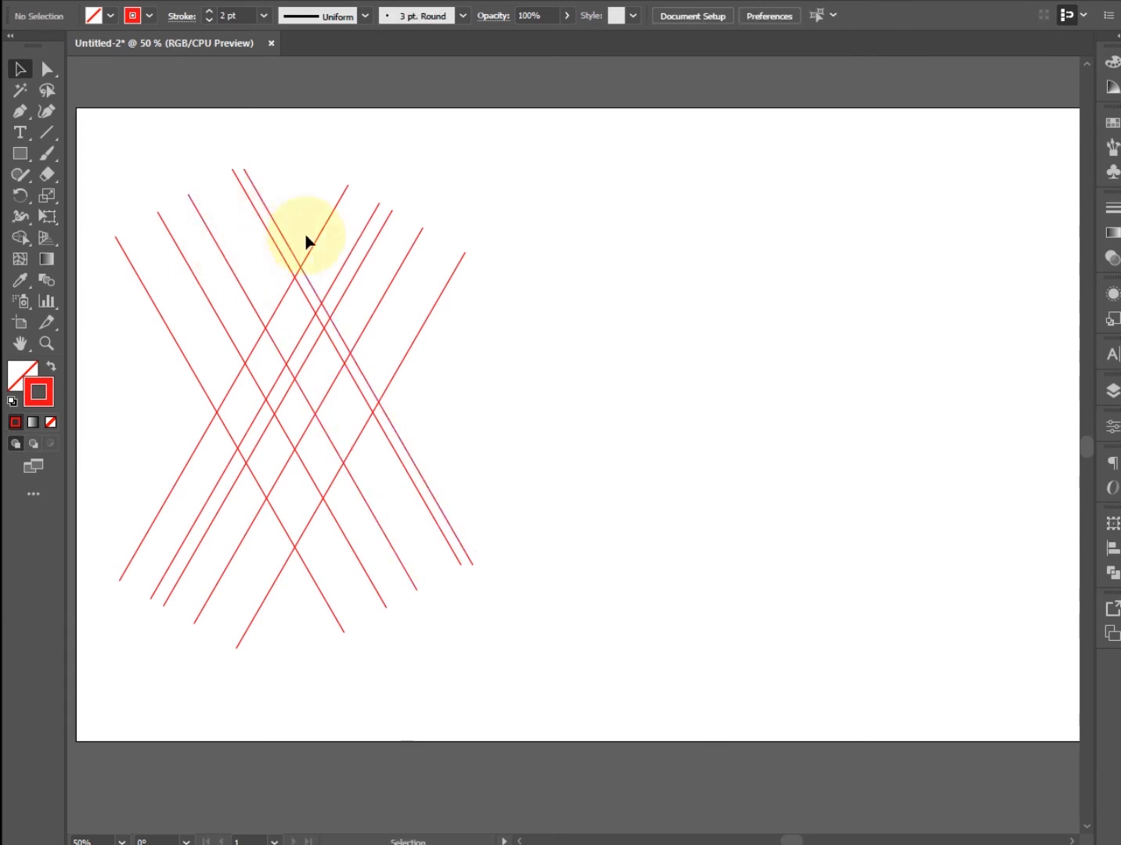
drag(280, 267, 275, 270)
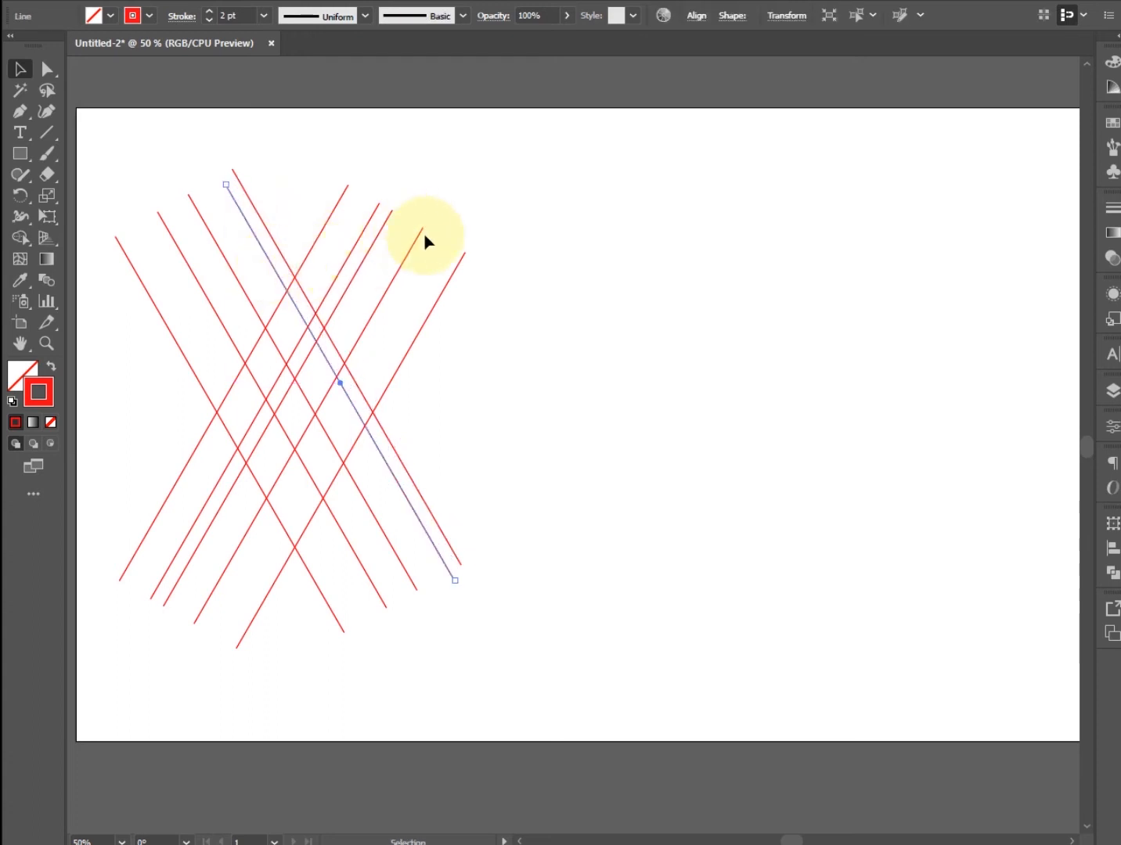
click(608, 321)
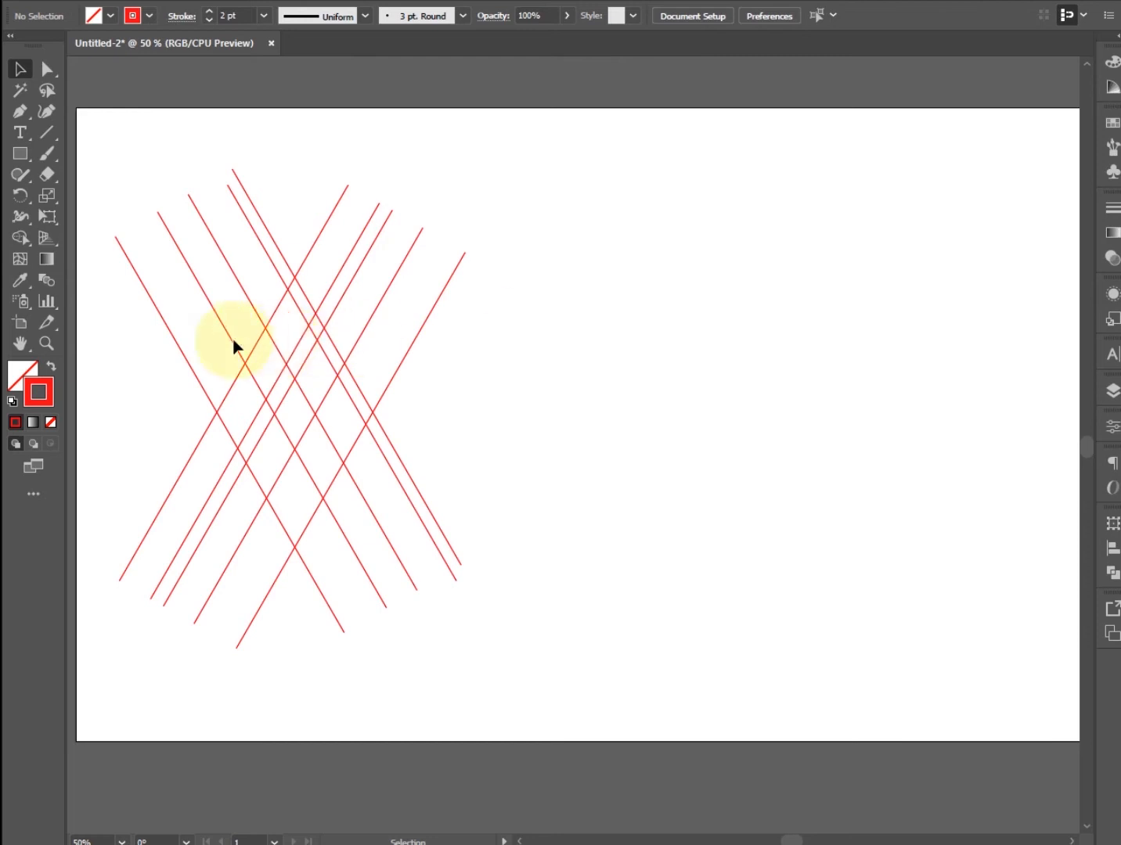
drag(219, 338, 247, 321)
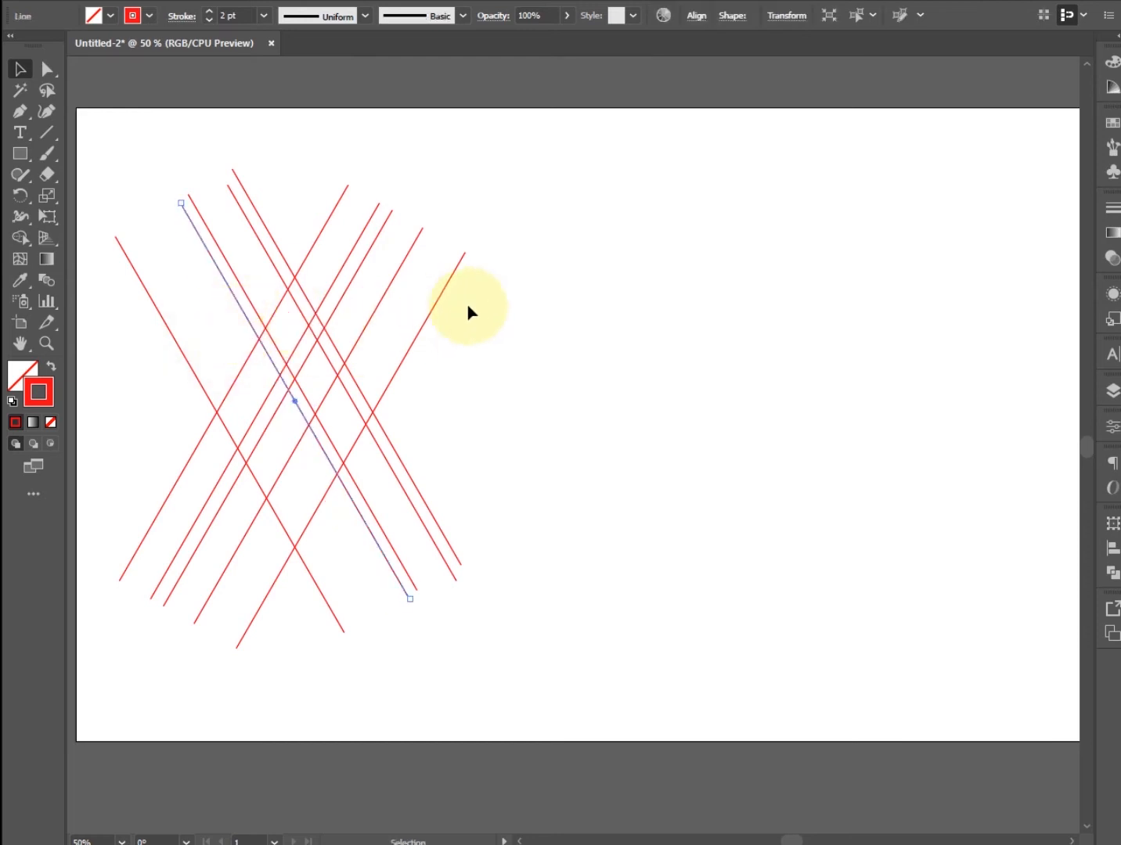
click(517, 313)
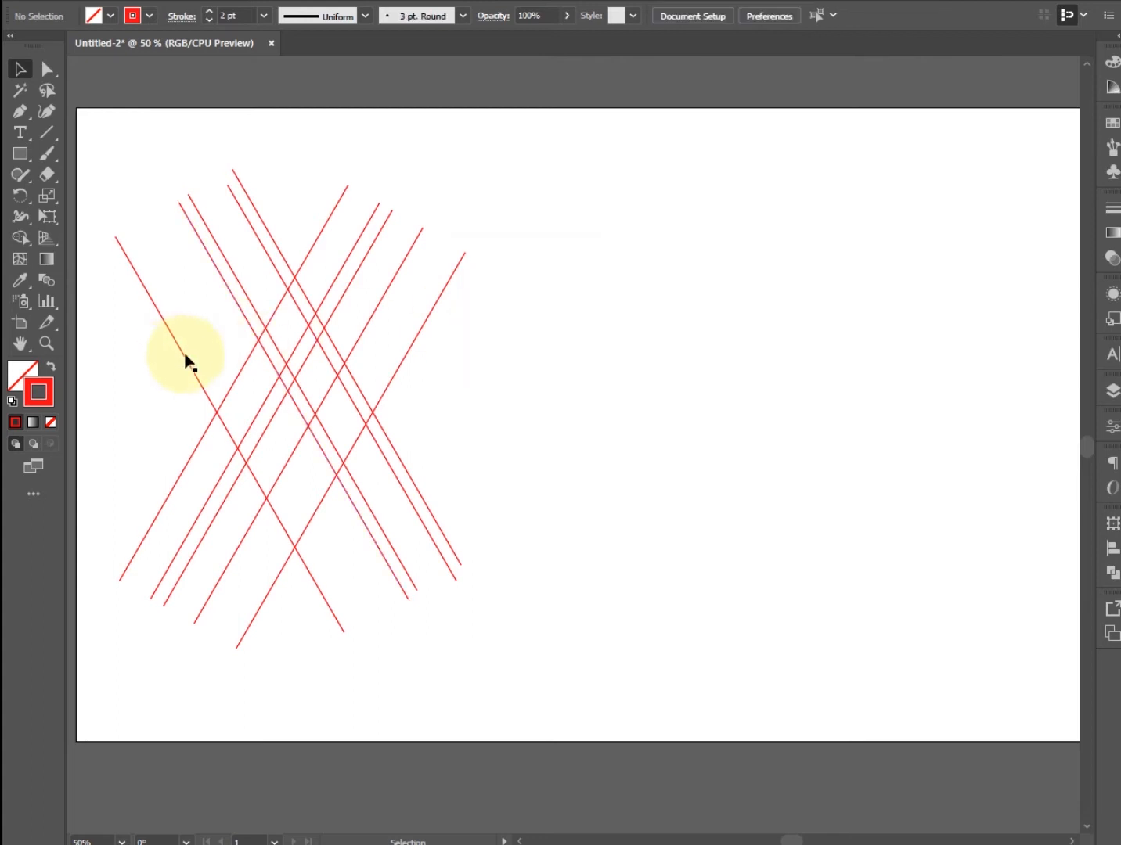
drag(182, 362, 170, 369)
drag(503, 364, 524, 364)
click(557, 351)
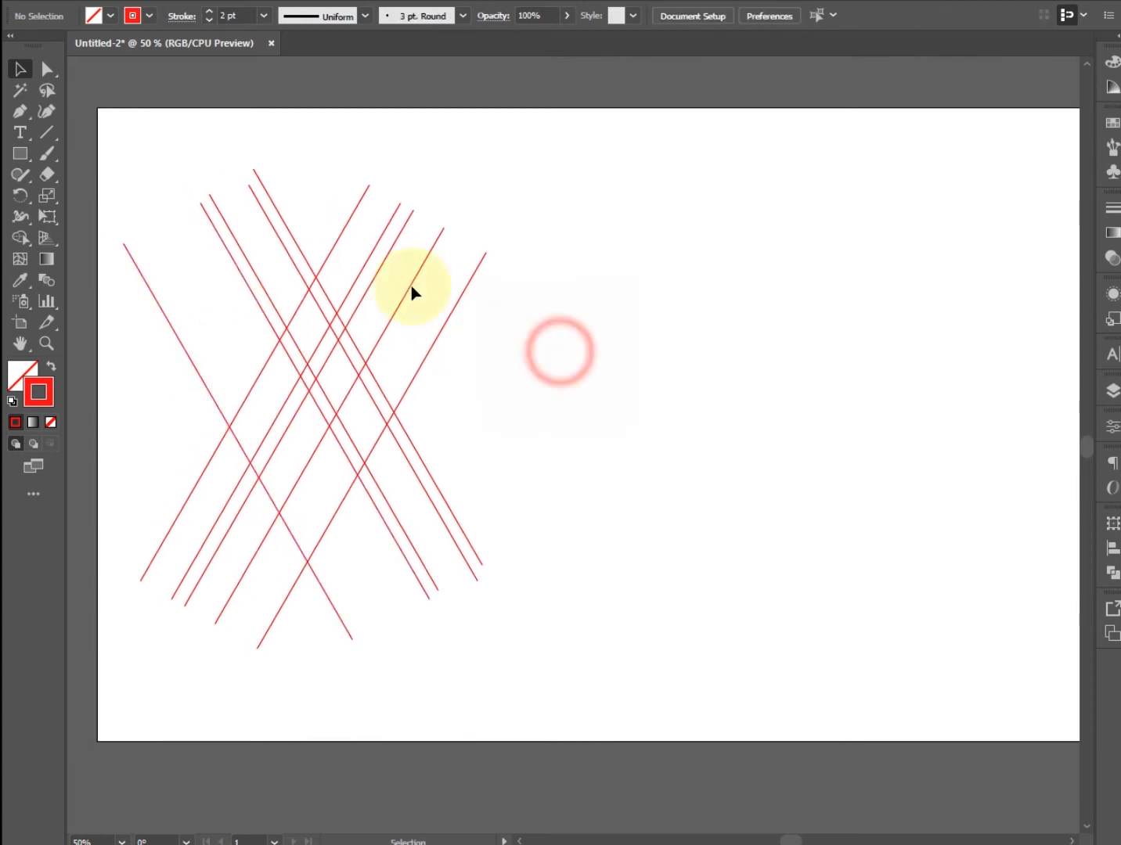
Move all the crossing diagonals together toward the middle of the artboard
drag(107, 168, 557, 605)
drag(384, 371, 562, 385)
click(741, 348)
drag(756, 341, 699, 343)
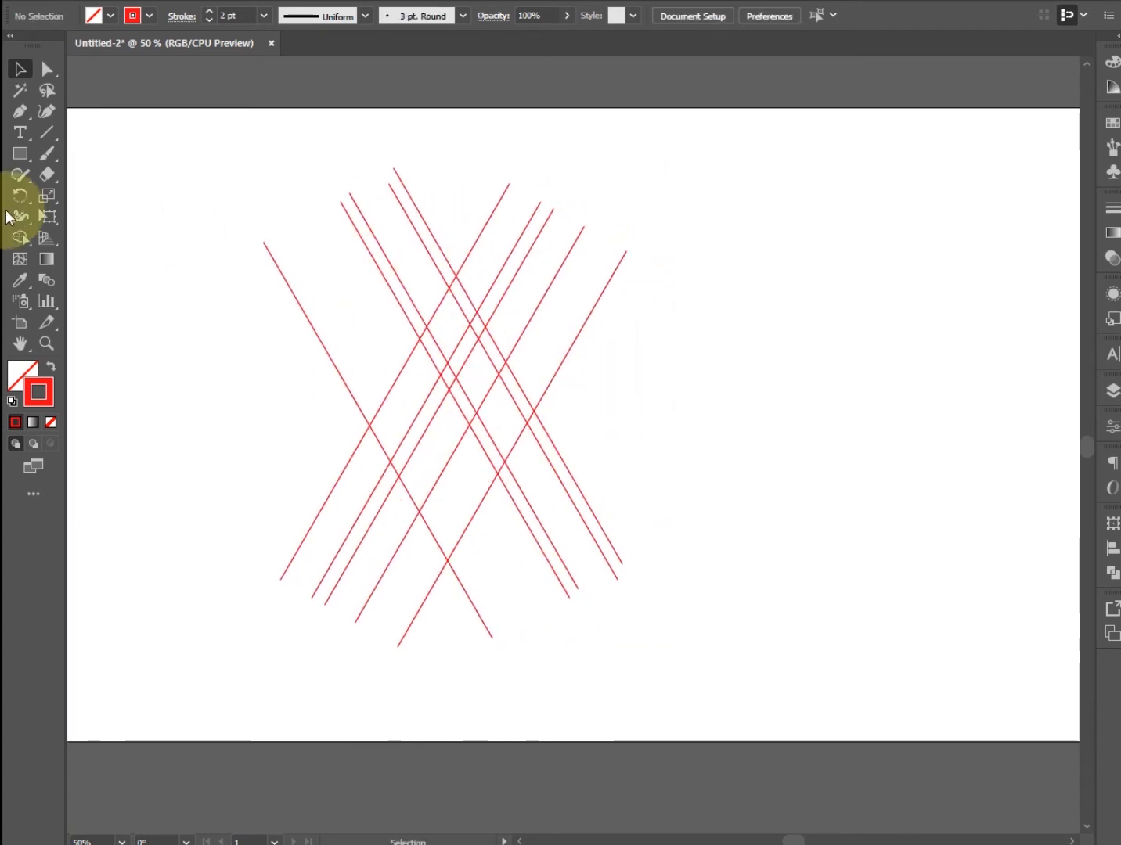
Draw a long horizontal line across the diagonals and copy it straight downward to make six unevenly spaced horizontals
click(43, 135)
mouse_move(106, 256)
mouse_down()
mouse_move(194, 266)
mouse_move(625, 260)
mouse_move(763, 276)
mouse_up()
click(19, 70)
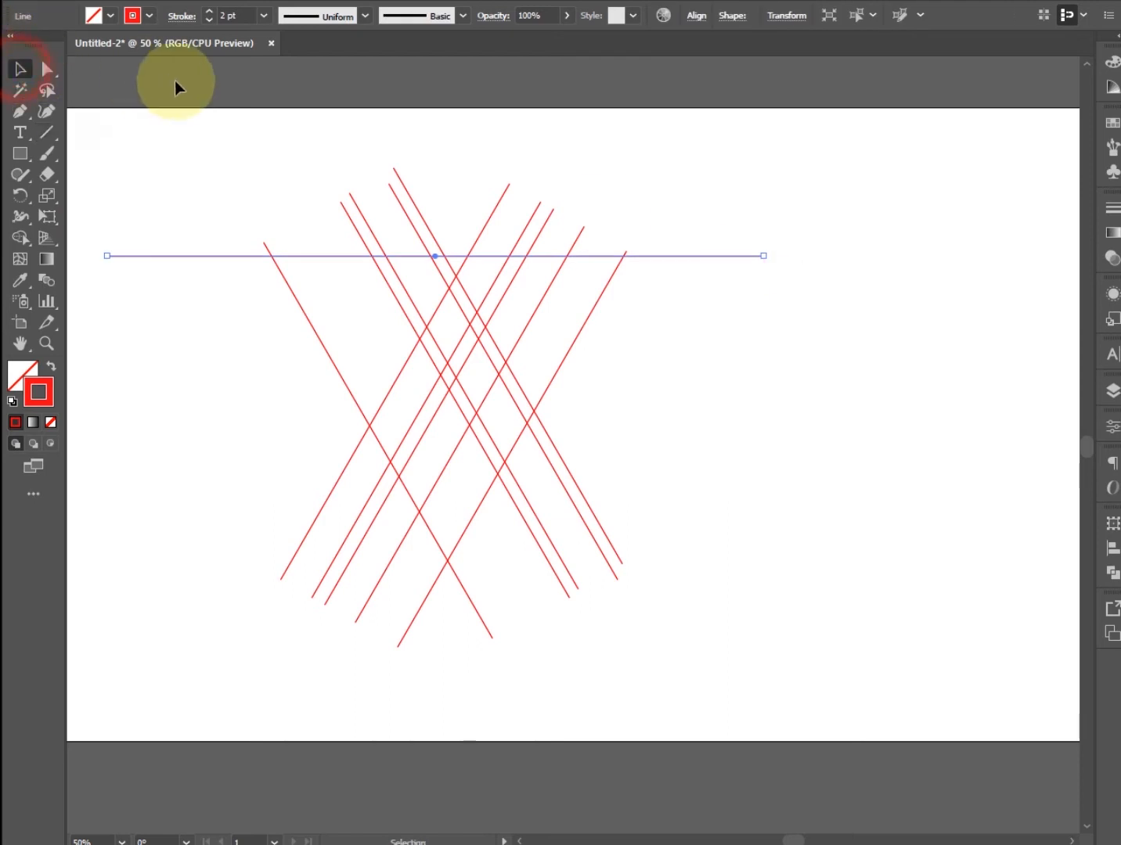
click(184, 129)
drag(695, 257, 739, 358)
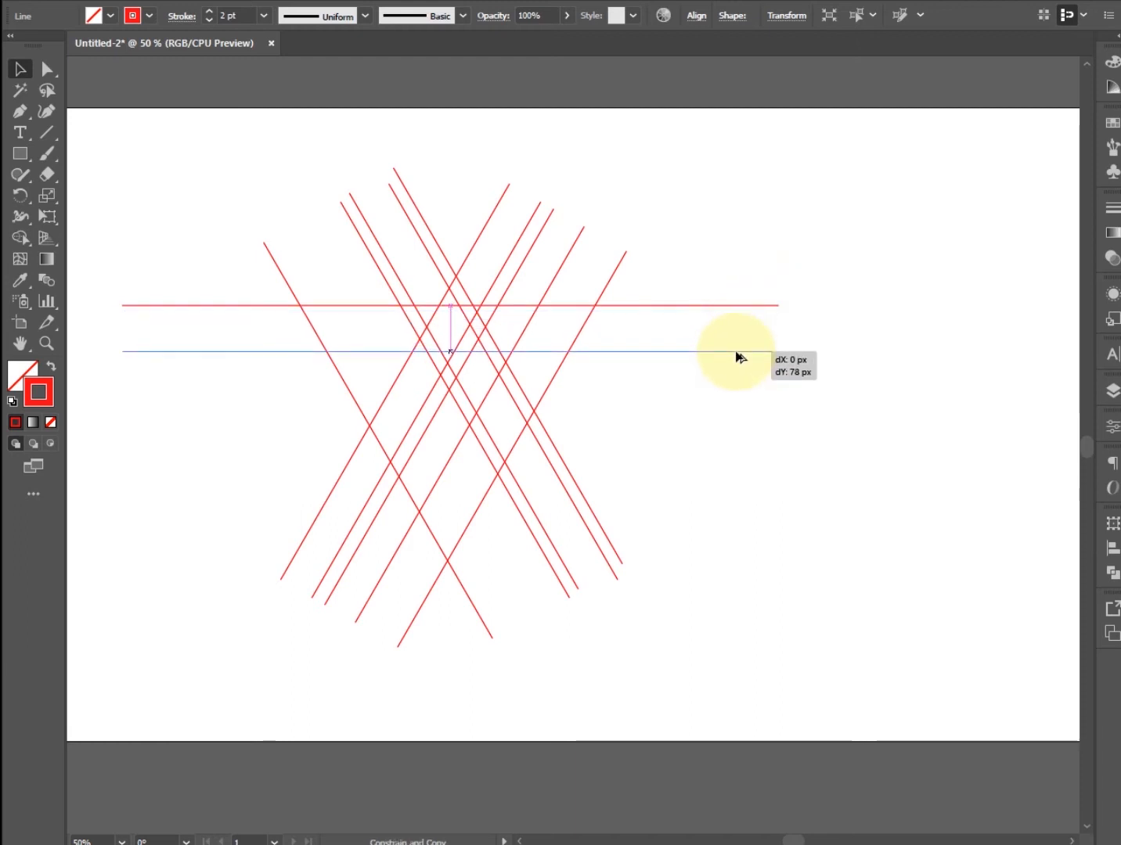
drag(737, 354, 737, 469)
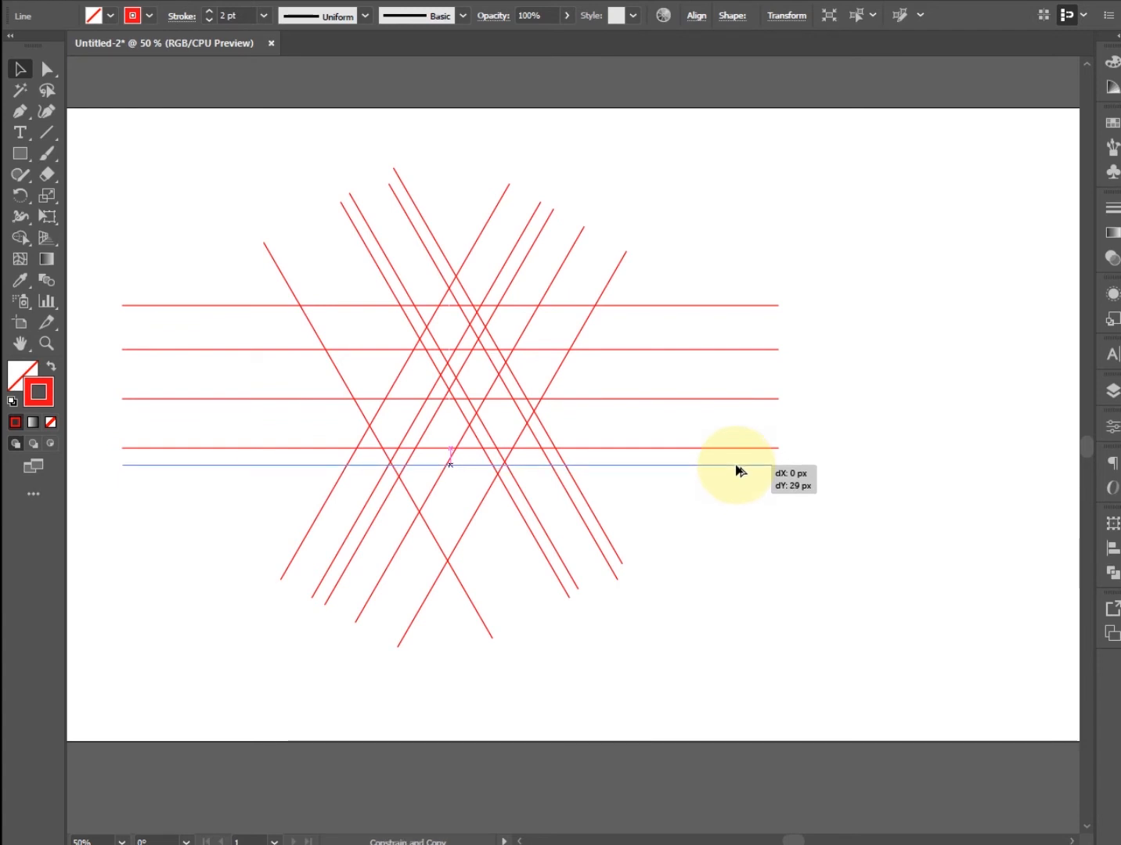
drag(737, 470, 736, 510)
Shift the entire line grid slightly to the right and down on the artboard
drag(173, 191, 733, 662)
drag(639, 314, 684, 320)
click(877, 233)
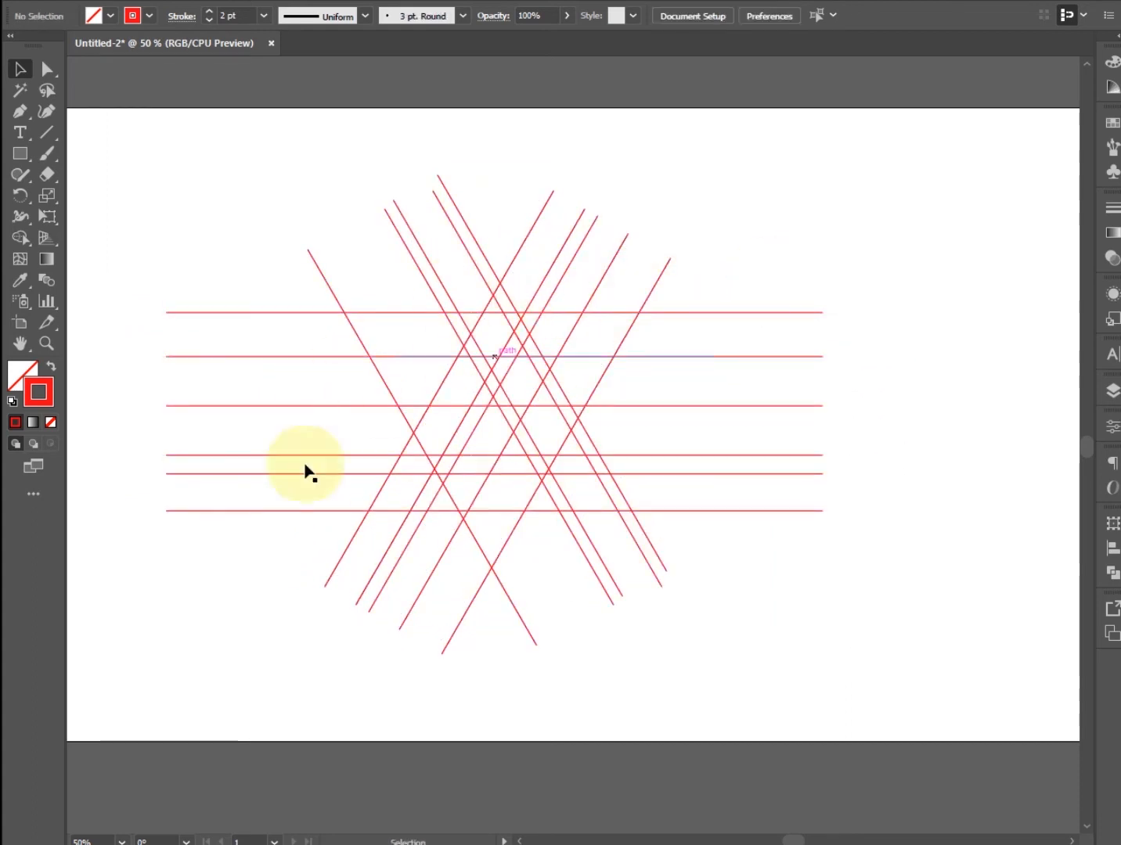
Use Shape Builder with a red fill and no stroke to merge grid regions into a peaked shape with a long left leg and short right leg
mouse_move(180, 201)
mouse_down()
mouse_move(547, 443)
mouse_move(778, 639)
mouse_up()
click(18, 240)
key(ctrl+=)
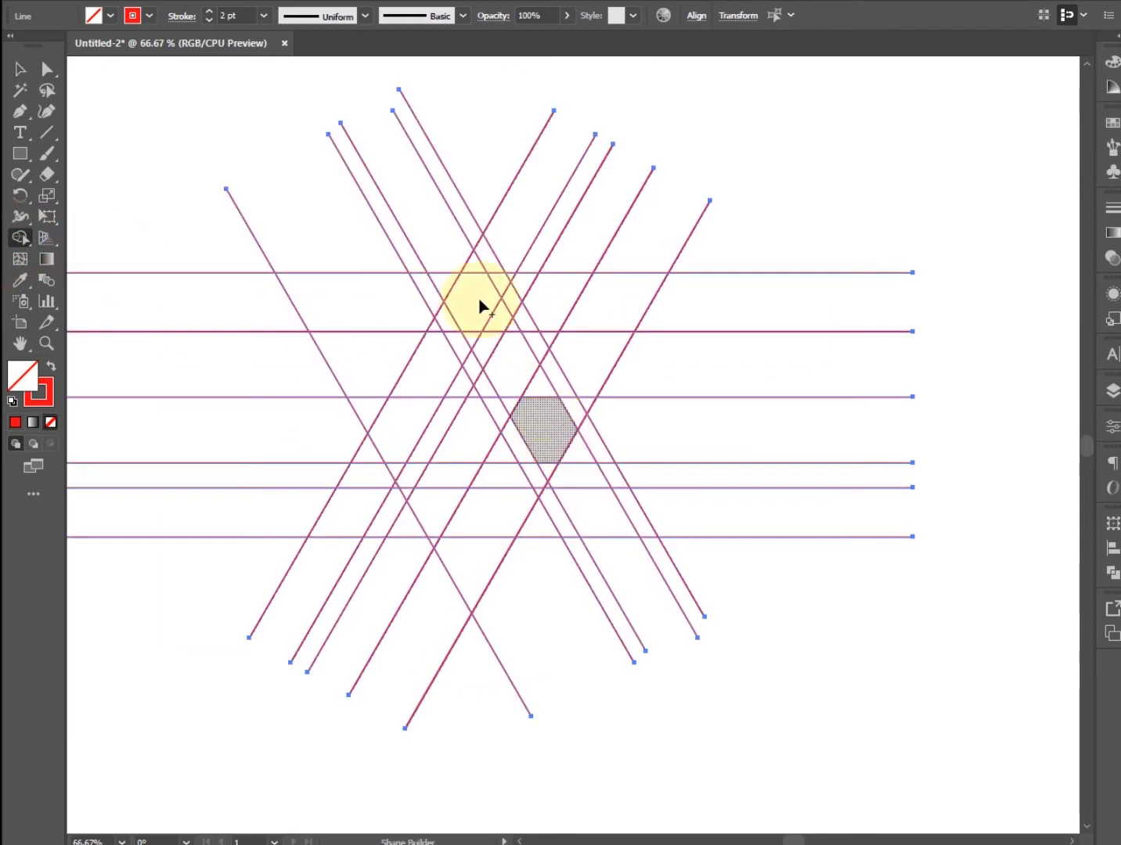
drag(469, 292, 341, 527)
click(48, 367)
mouse_move(474, 297)
mouse_down()
mouse_move(440, 321)
mouse_move(459, 342)
mouse_move(470, 335)
mouse_move(454, 358)
mouse_up()
drag(414, 418, 385, 465)
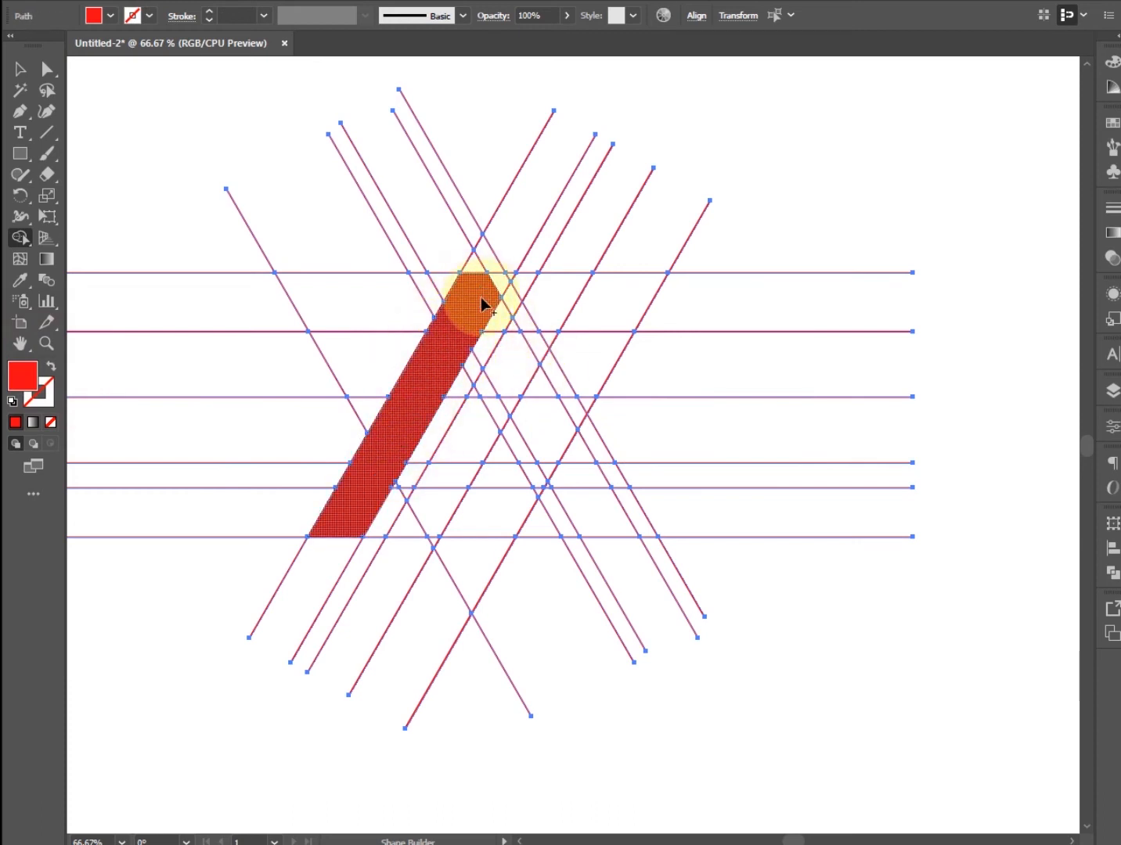
mouse_move(484, 301)
mouse_down()
mouse_move(535, 427)
mouse_move(583, 402)
mouse_move(537, 408)
mouse_up()
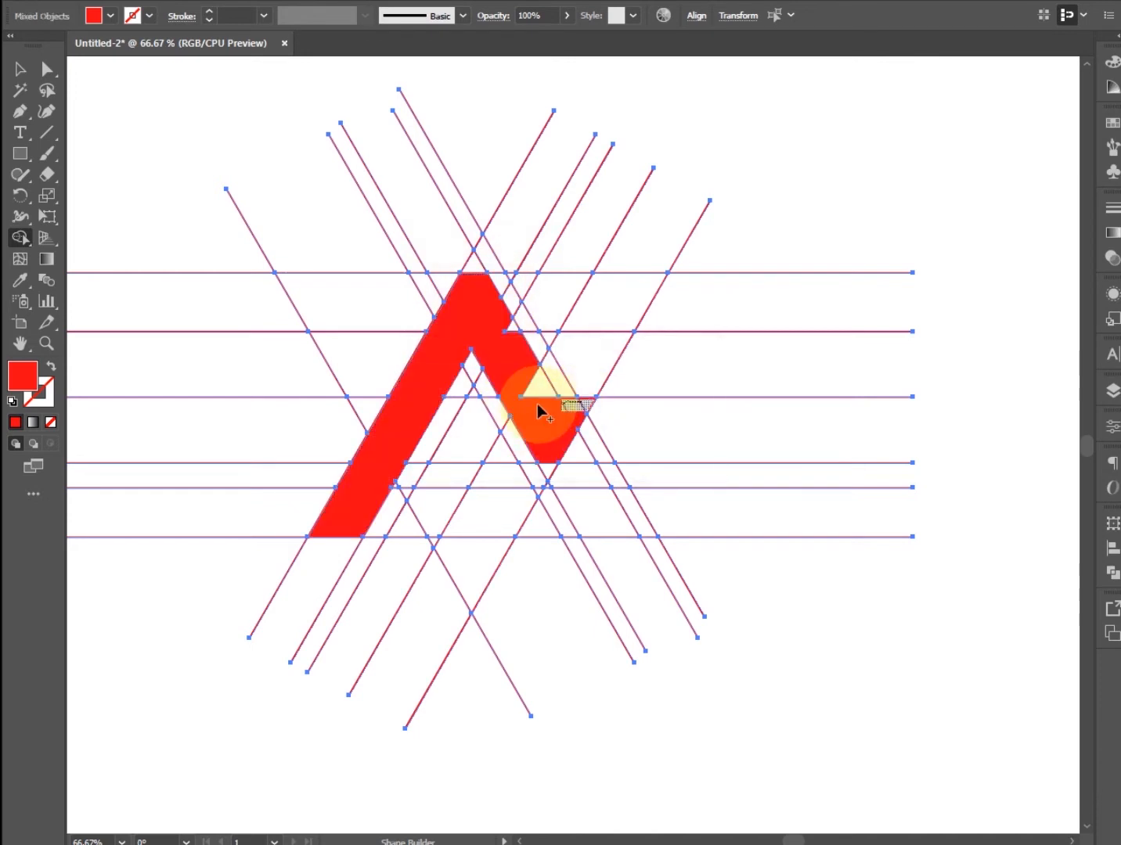
drag(510, 329, 557, 448)
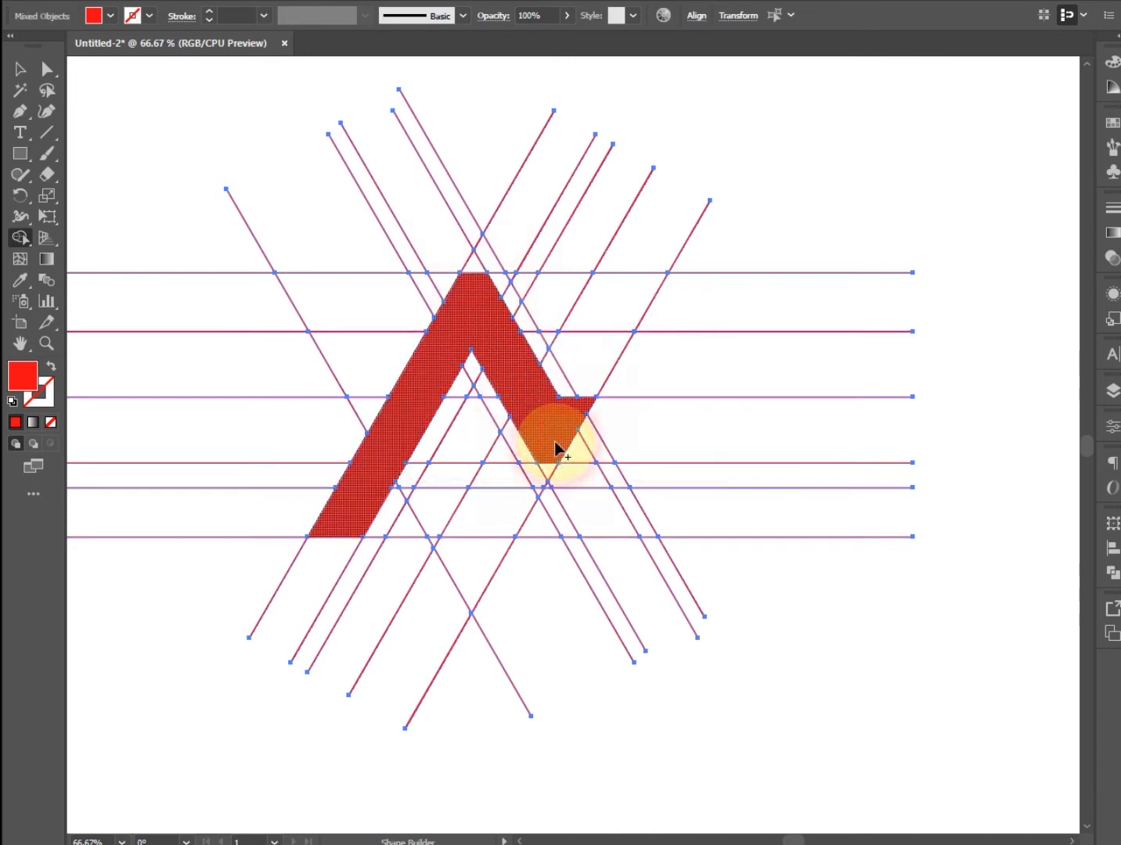
Merge the inner and bottom grid regions into a second red shape, a slanted inner leg joined to a horizontal base
scroll(554, 444, up, 1)
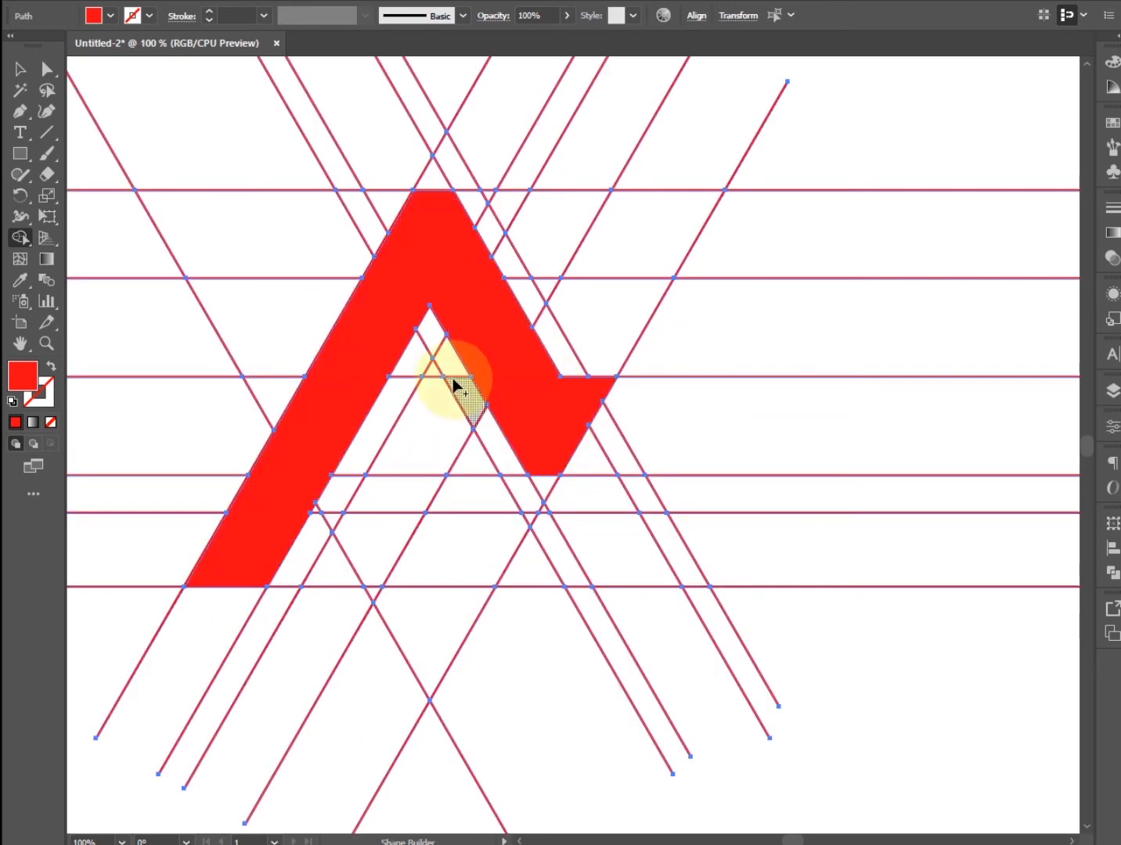
mouse_move(433, 383)
mouse_down()
mouse_move(434, 415)
mouse_move(416, 479)
mouse_move(341, 562)
mouse_move(589, 557)
mouse_move(572, 528)
mouse_up()
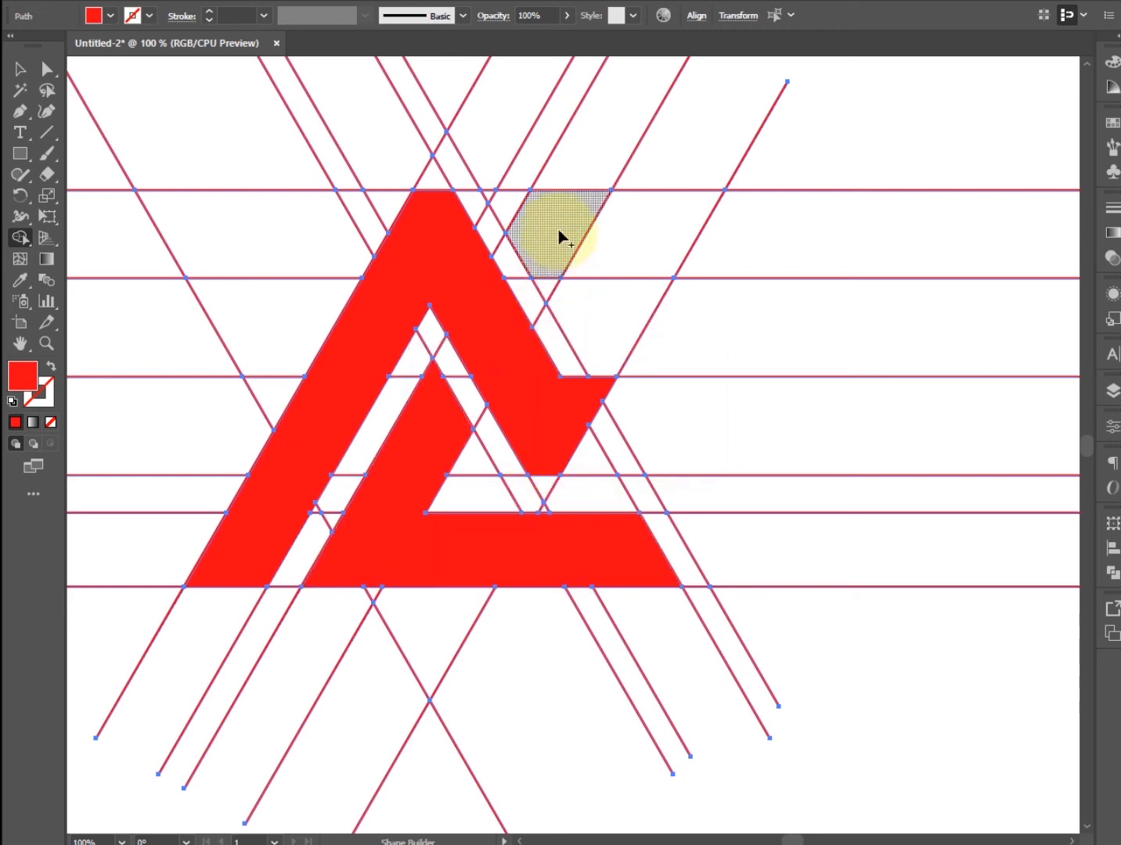
Merge the upper-right grid regions into a third red shape, a slanted bar beside the peak, and deselect the artwork
drag(548, 225, 650, 228)
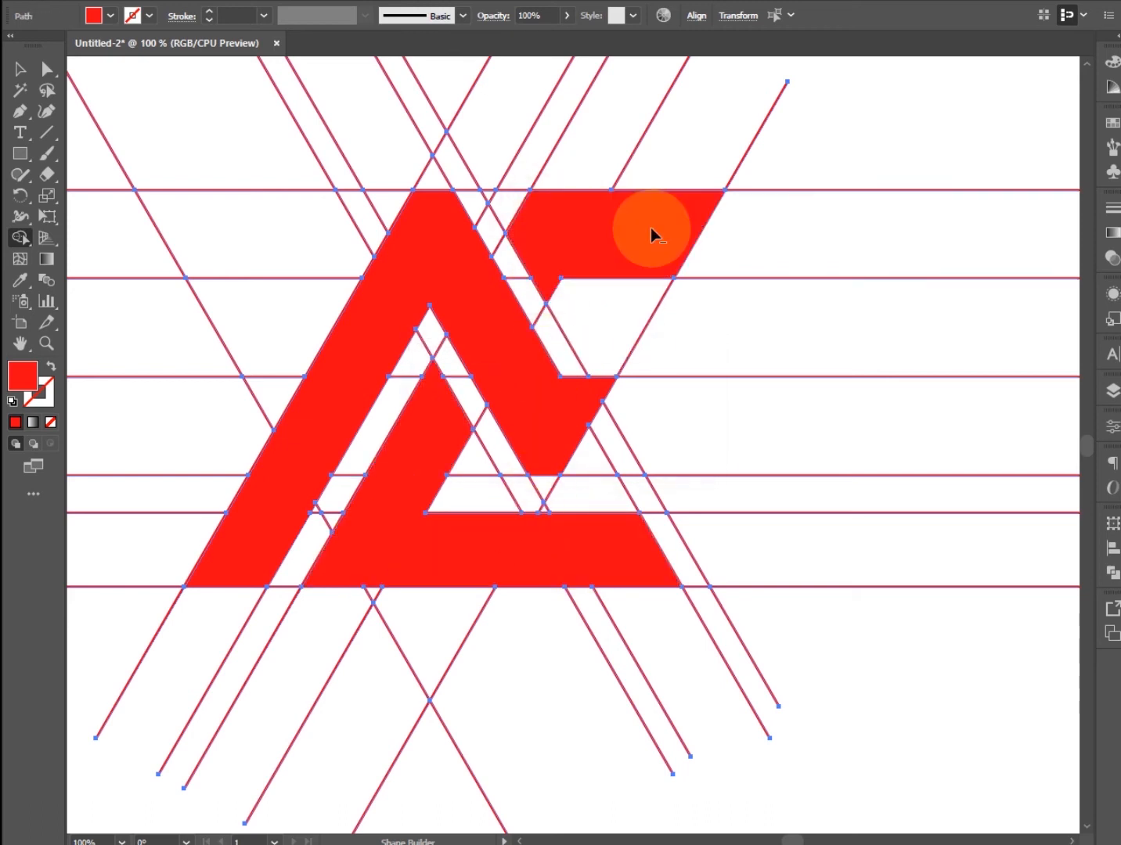
scroll(651, 228, down, 2)
click(20, 70)
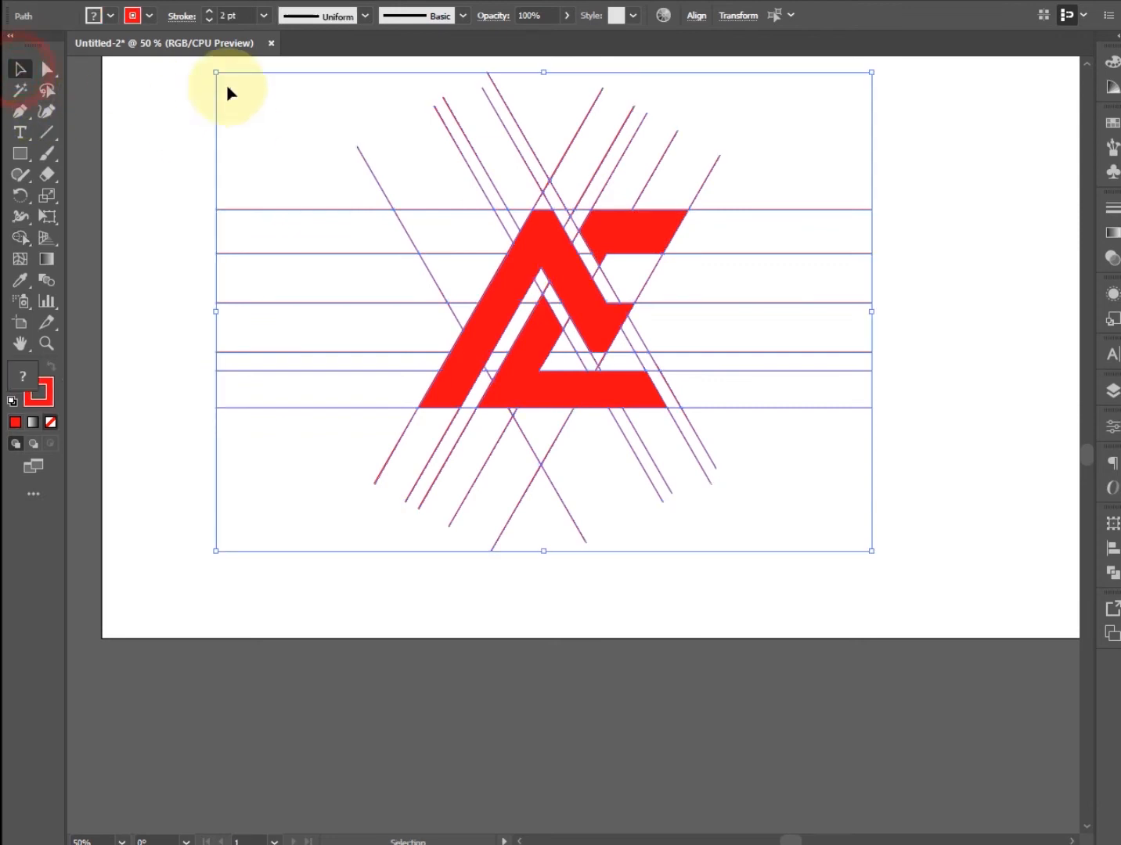
click(239, 93)
Move the three red shapes clear of the line grid to its right and delete the leftover lines
click(599, 238)
shift+click(553, 262)
shift+click(530, 361)
scroll(530, 362, down, 1)
drag(562, 344, 748, 371)
scroll(748, 368, up, 1)
click(551, 203)
drag(503, 252, 702, 234)
drag(181, 163, 608, 615)
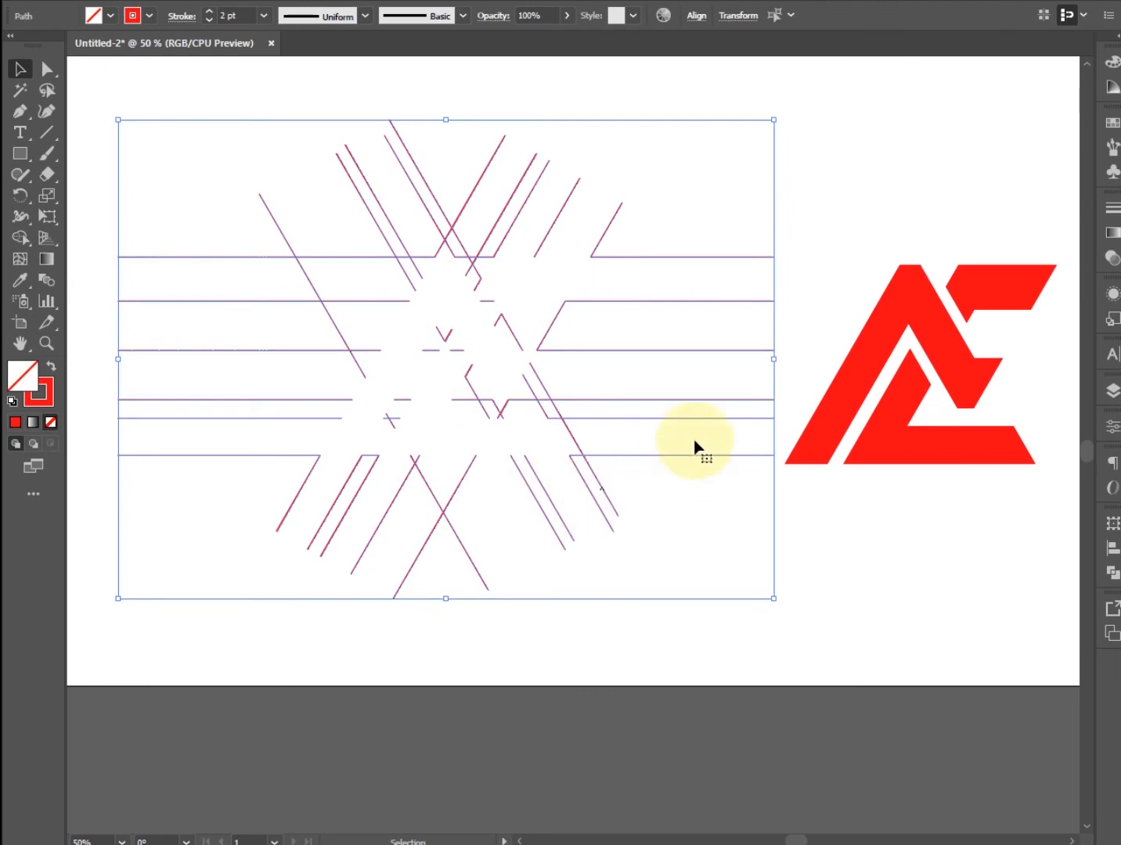
key(Delete)
Enlarge the red logo and move it to the center of the artboard
drag(945, 367, 642, 377)
drag(753, 473, 798, 501)
click(870, 418)
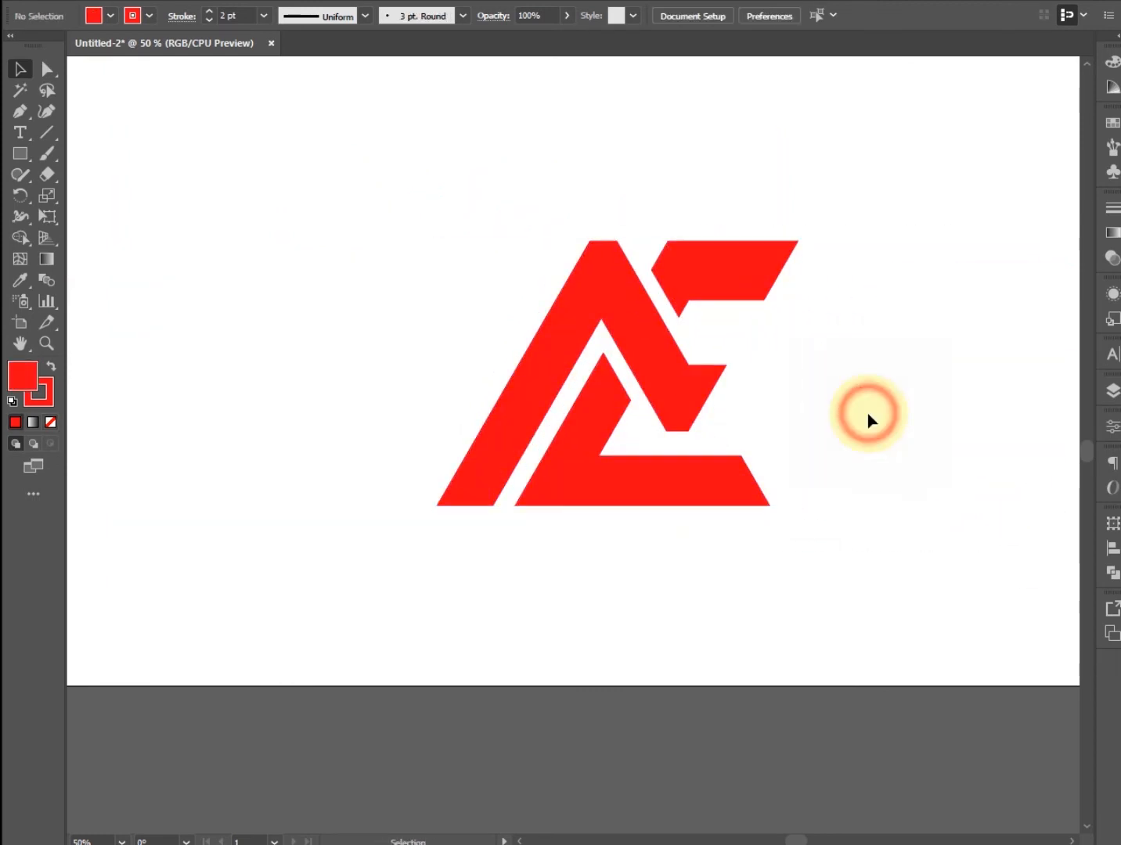
scroll(870, 432, down, 1)
drag(870, 438, 621, 525)
drag(423, 349, 664, 629)
drag(593, 447, 560, 445)
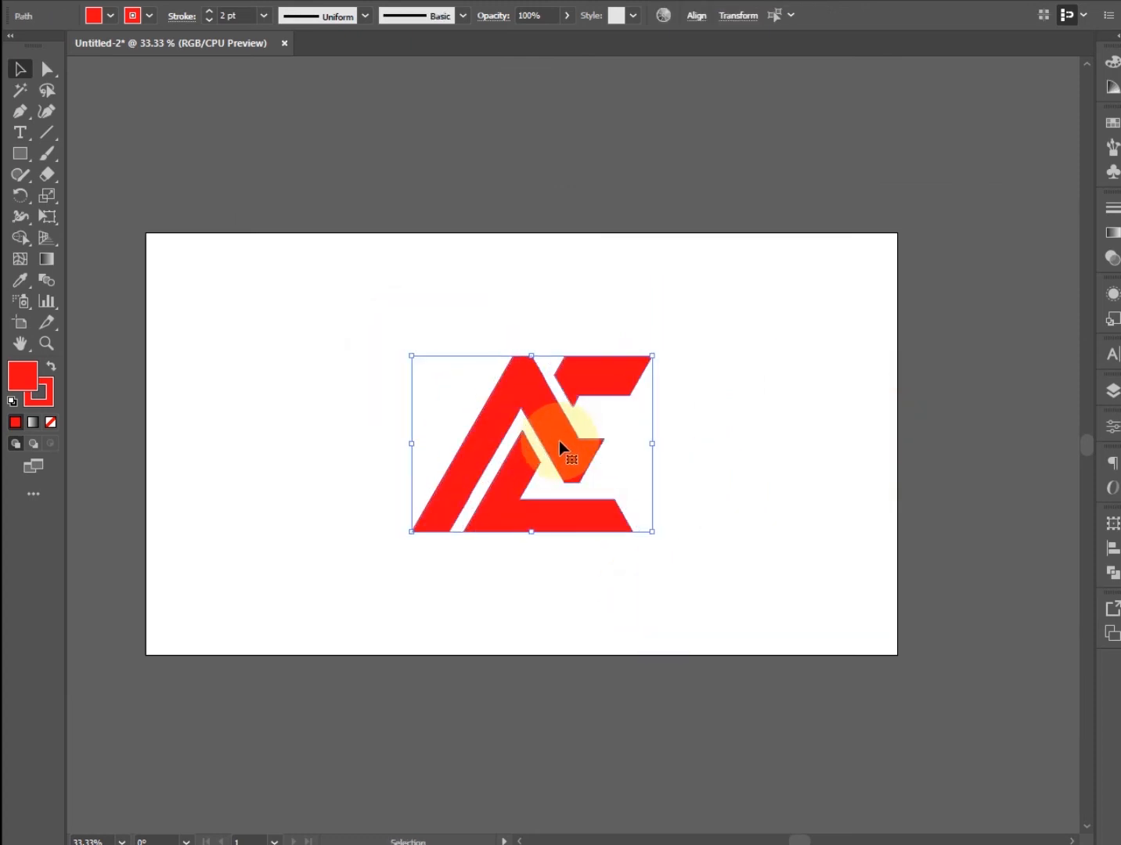
click(534, 290)
Remove the stroke from all three red logo shapes
drag(345, 290, 712, 609)
click(53, 405)
click(50, 423)
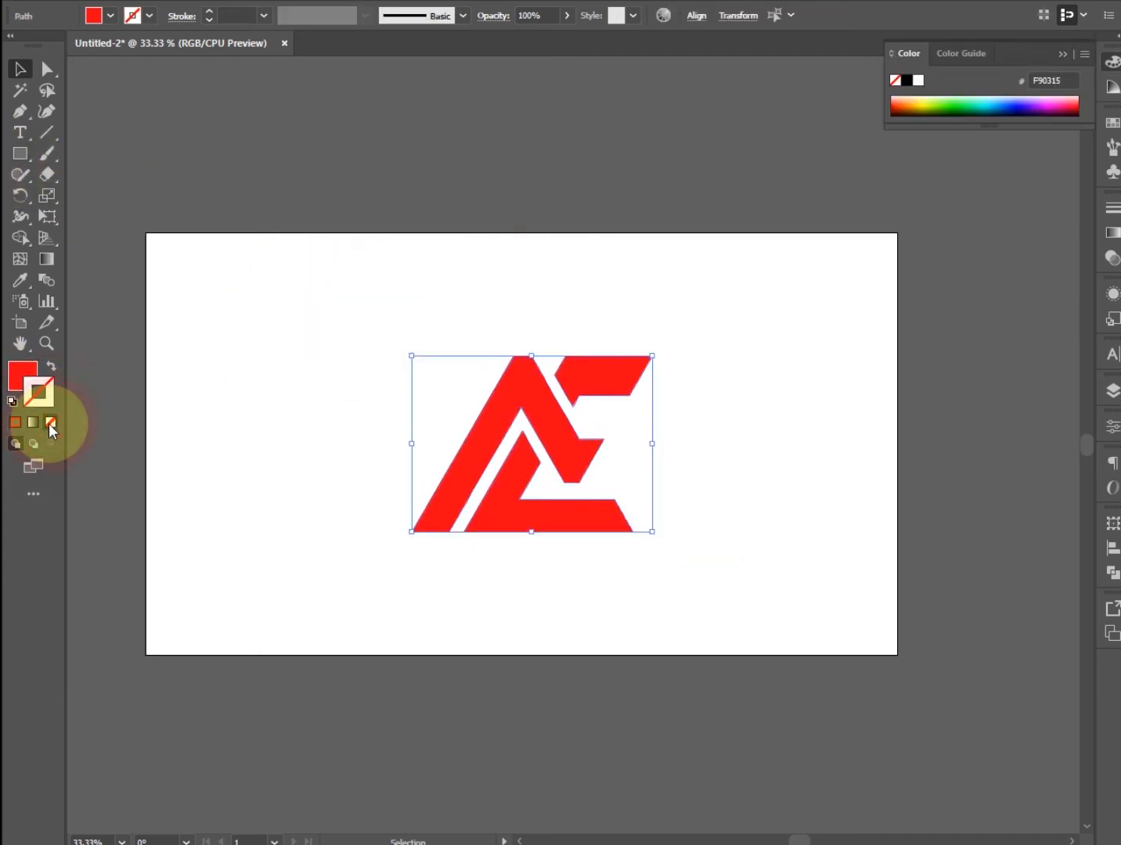
click(1061, 54)
click(763, 188)
drag(314, 301, 624, 576)
click(407, 328)
drag(379, 310, 648, 546)
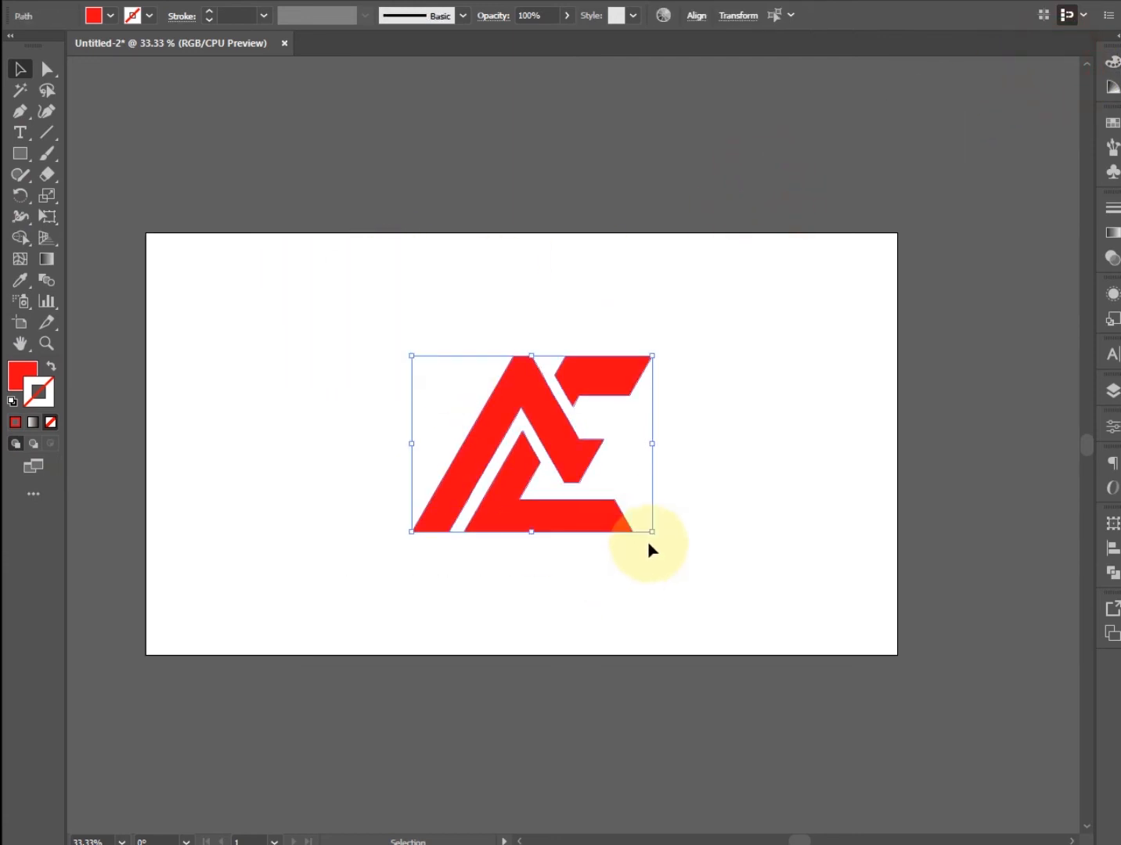
click(729, 469)
Draw a rectangle covering the whole artboard
click(19, 153)
drag(146, 232, 897, 653)
click(19, 69)
right_click(338, 287)
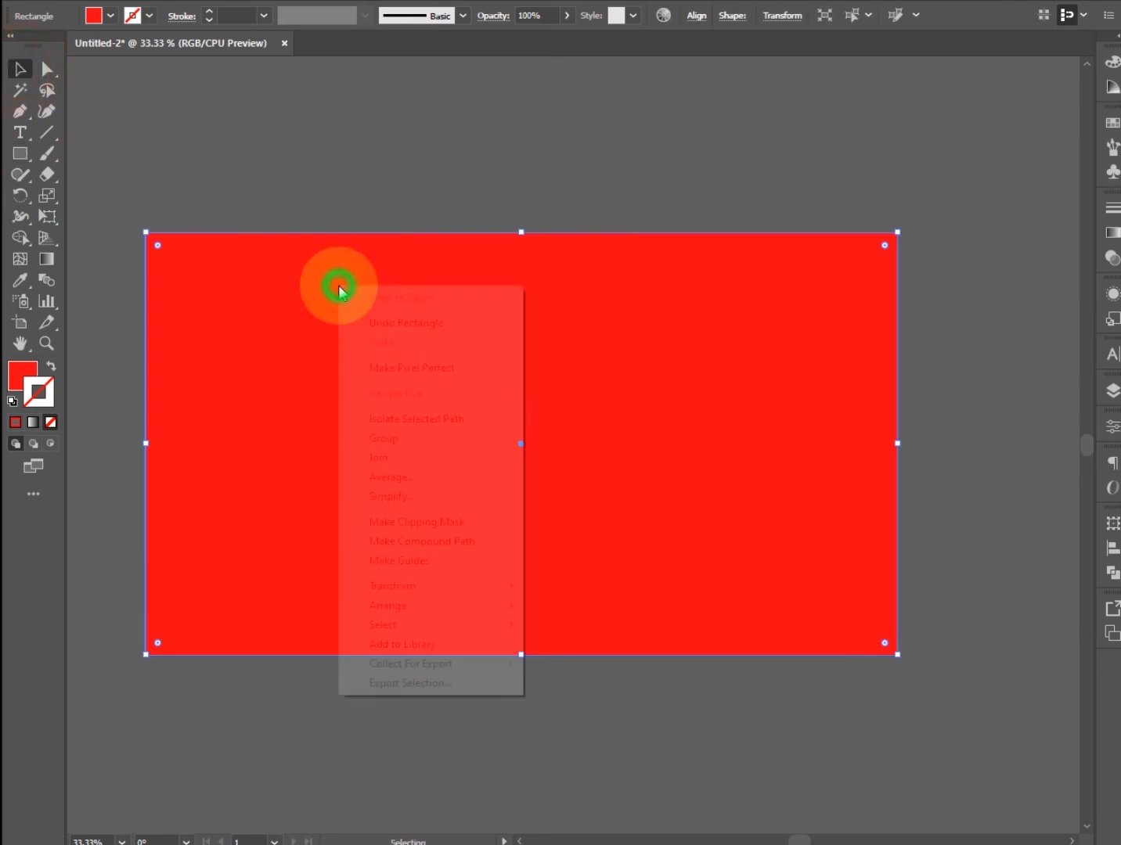
click(268, 312)
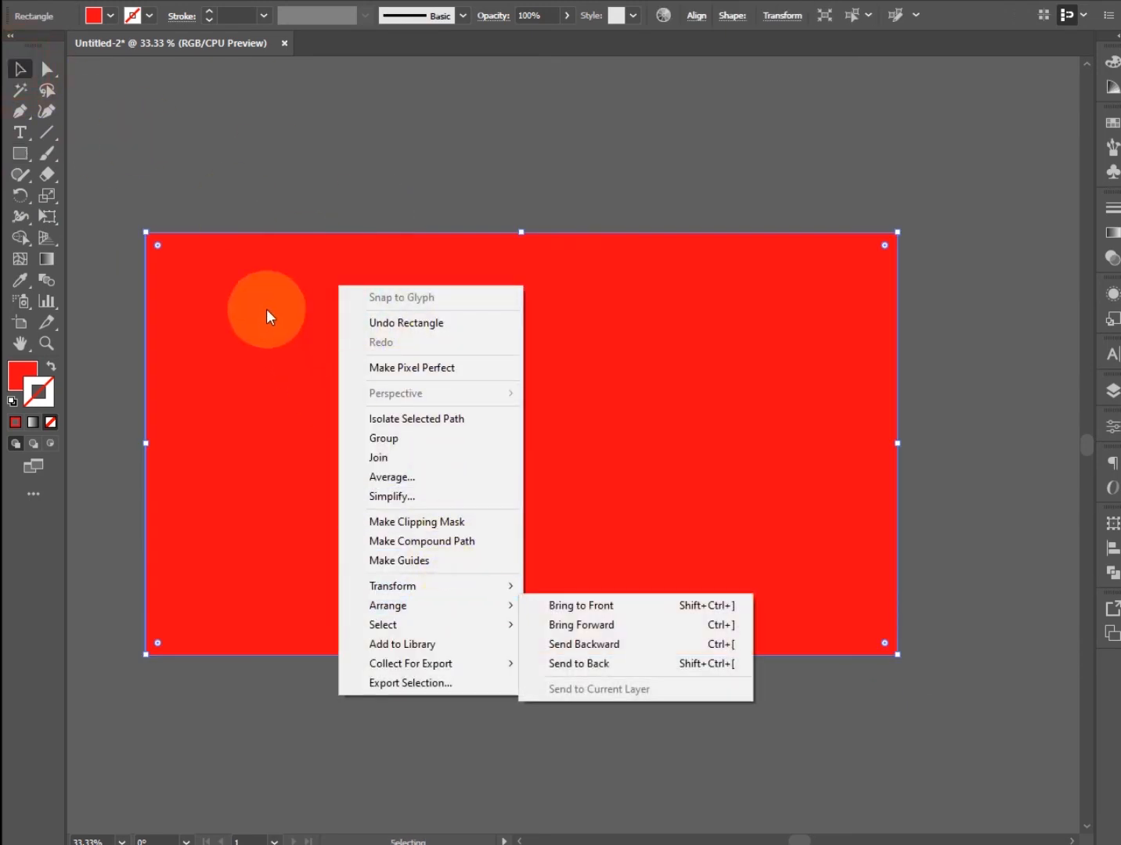
Fill the artboard-sized rectangle with black, 000000
click(22, 377)
double_click(22, 376)
drag(432, 719, 381, 817)
click(775, 601)
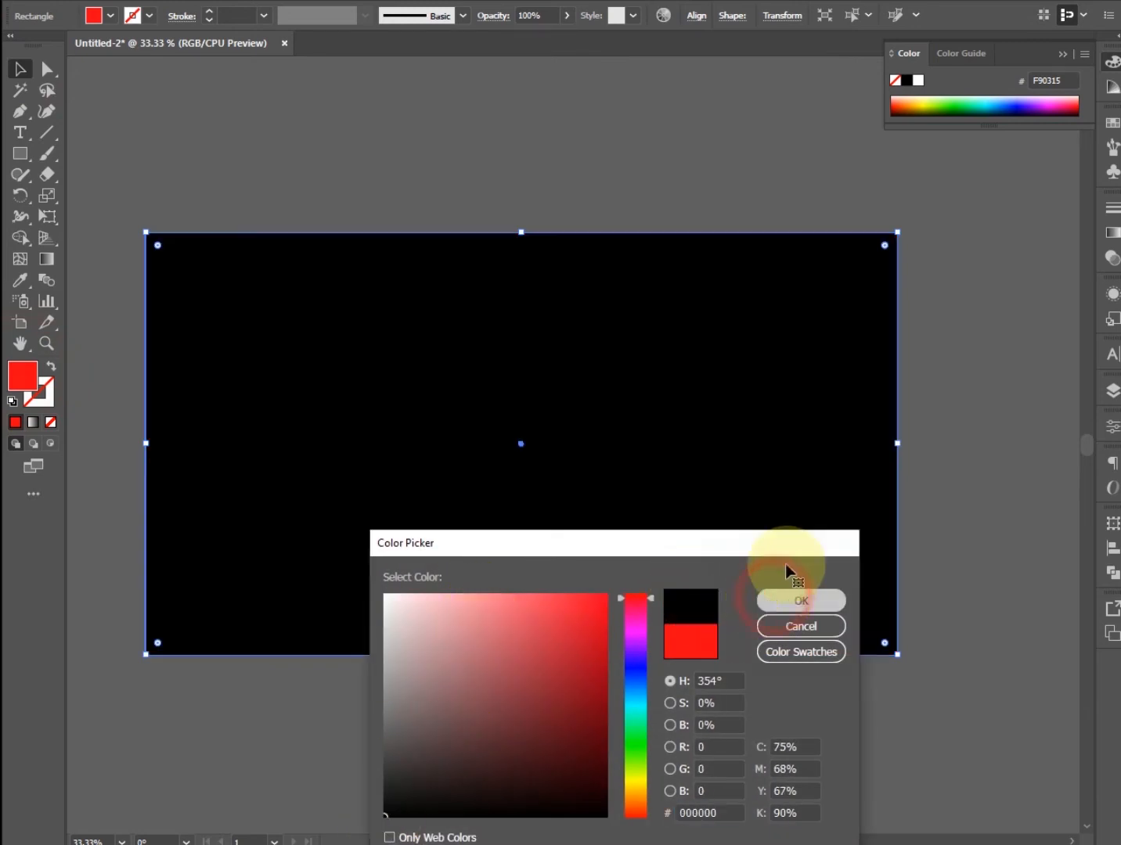
click(1062, 53)
click(734, 149)
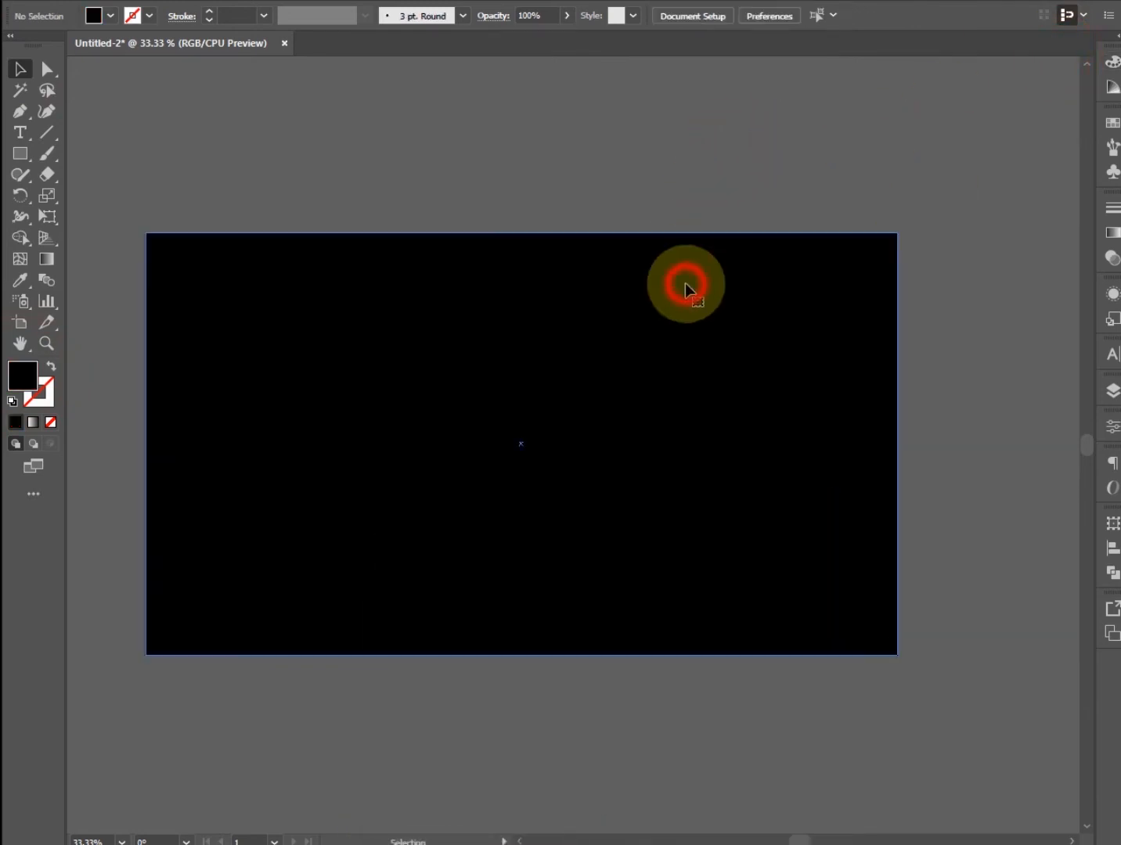
Send the black rectangle to the back, behind the logo
right_click(688, 282)
mouse_move(776, 604)
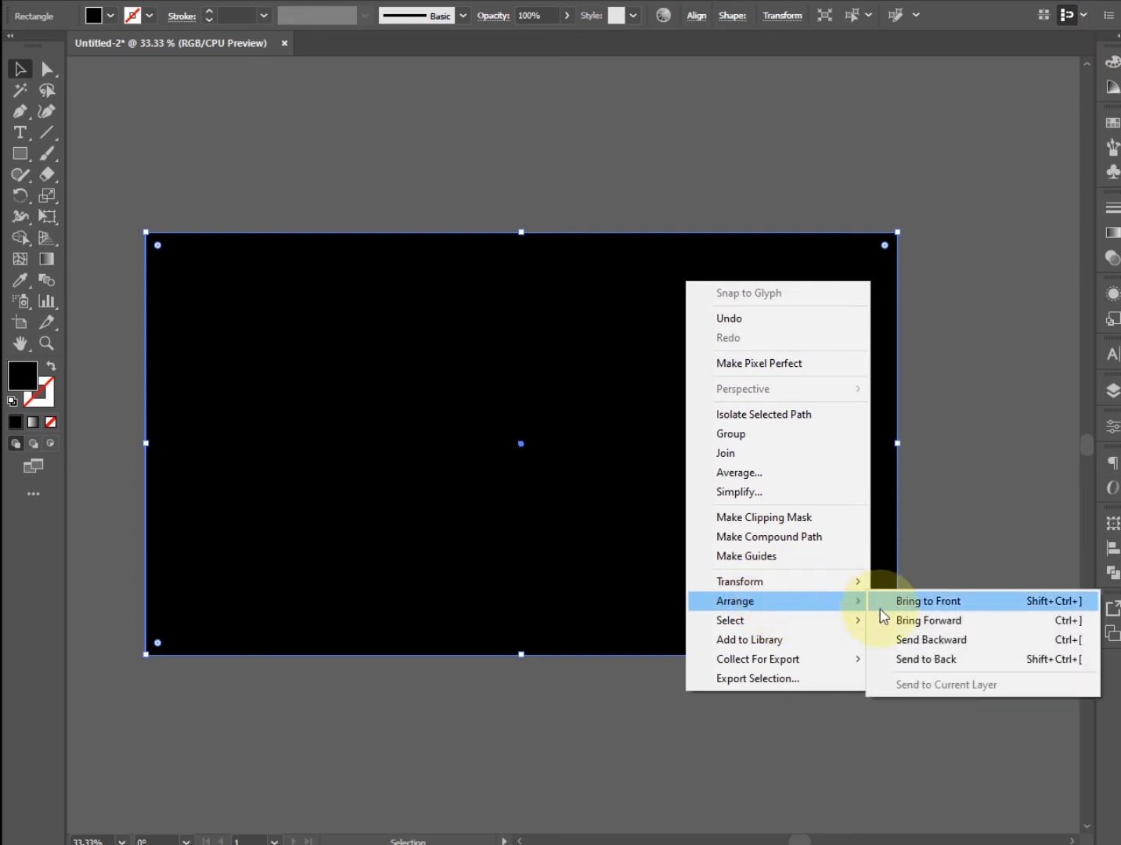
click(926, 660)
click(613, 145)
Change the fill of the three logo shapes to near-white, FCFAFA
click(355, 325)
click(527, 381)
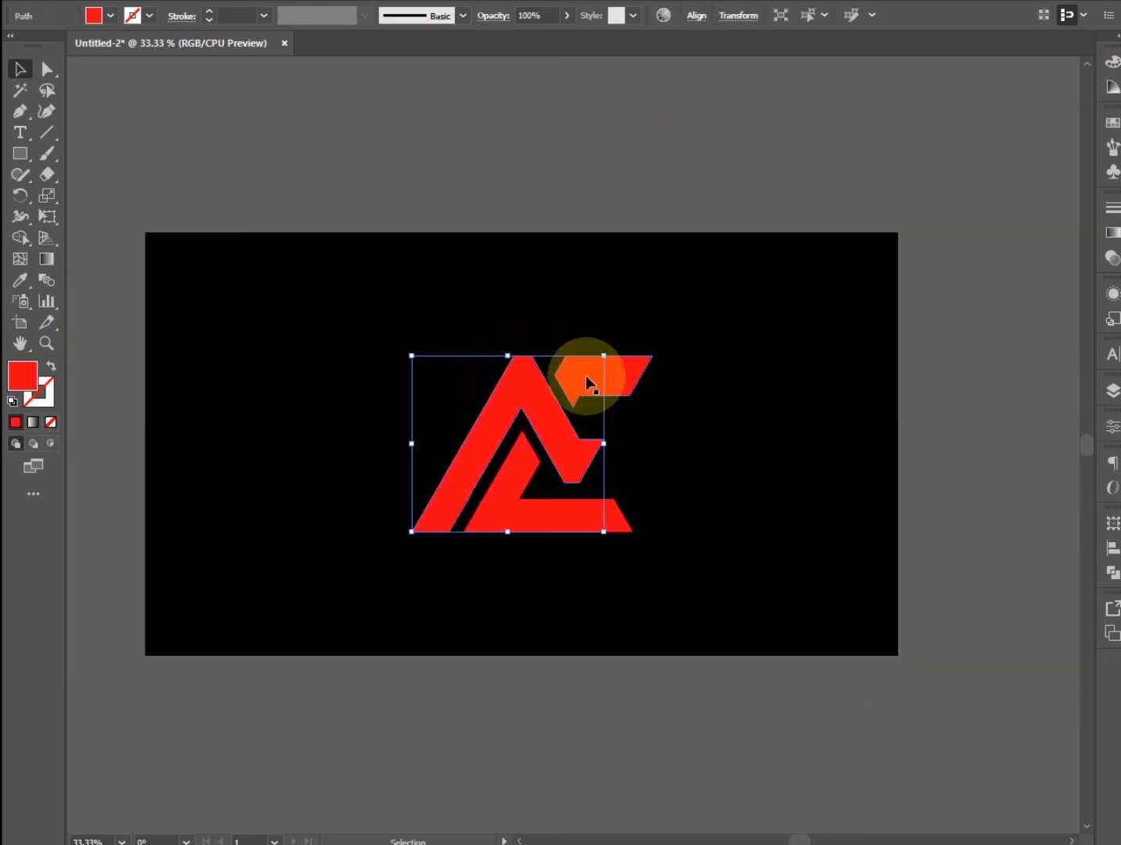
double_click(25, 376)
click(385, 596)
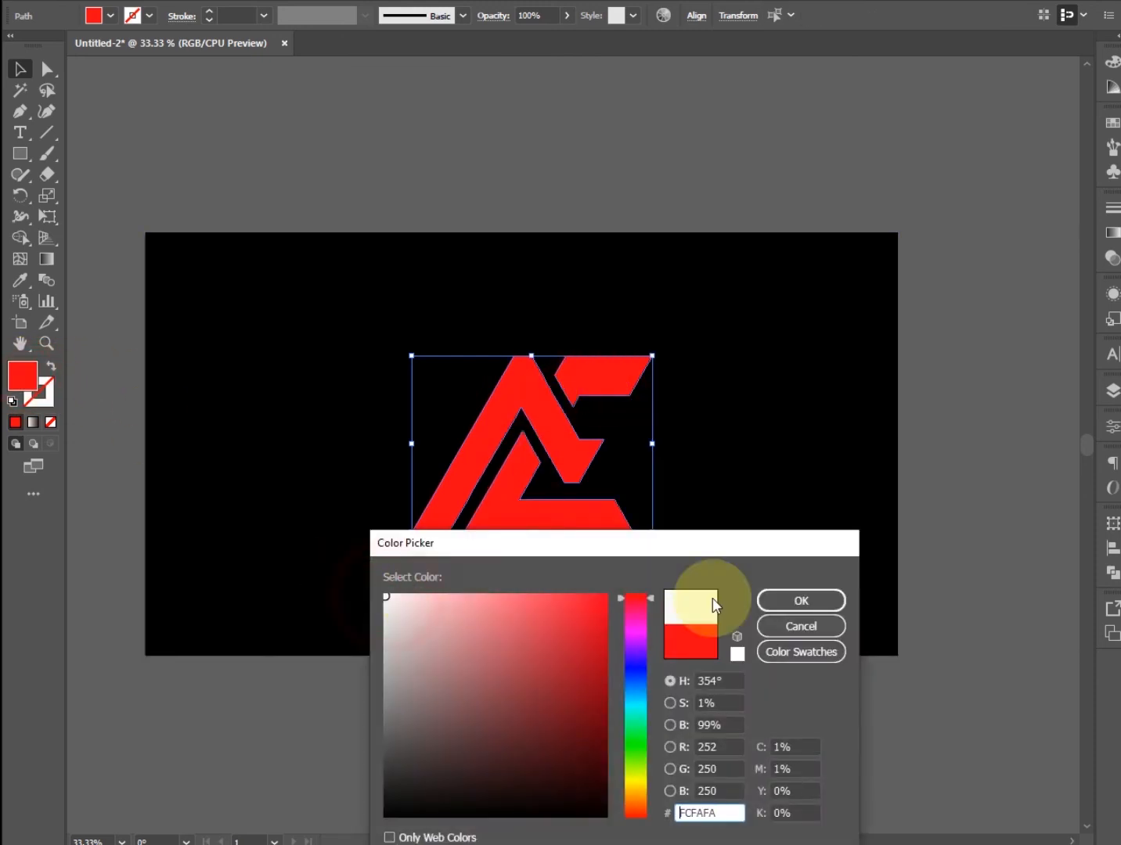
click(792, 604)
click(526, 151)
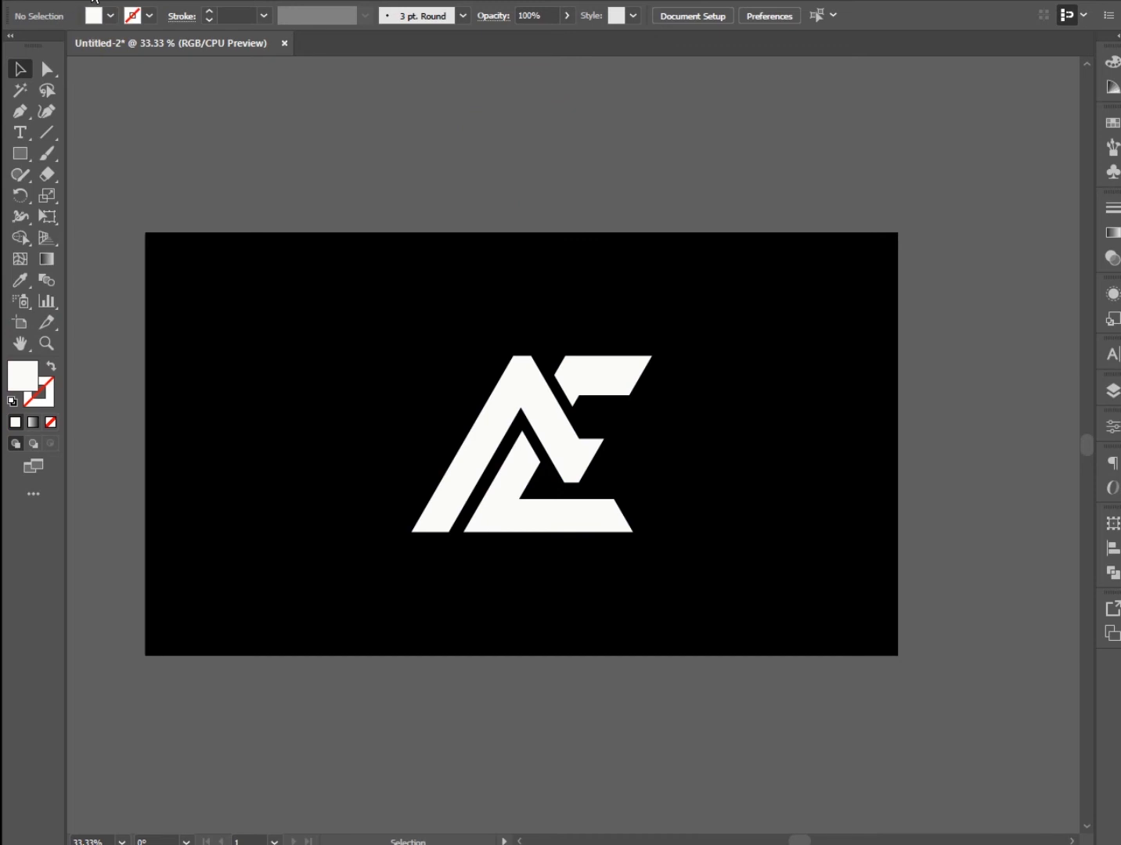
click(88, 2)
click(116, 44)
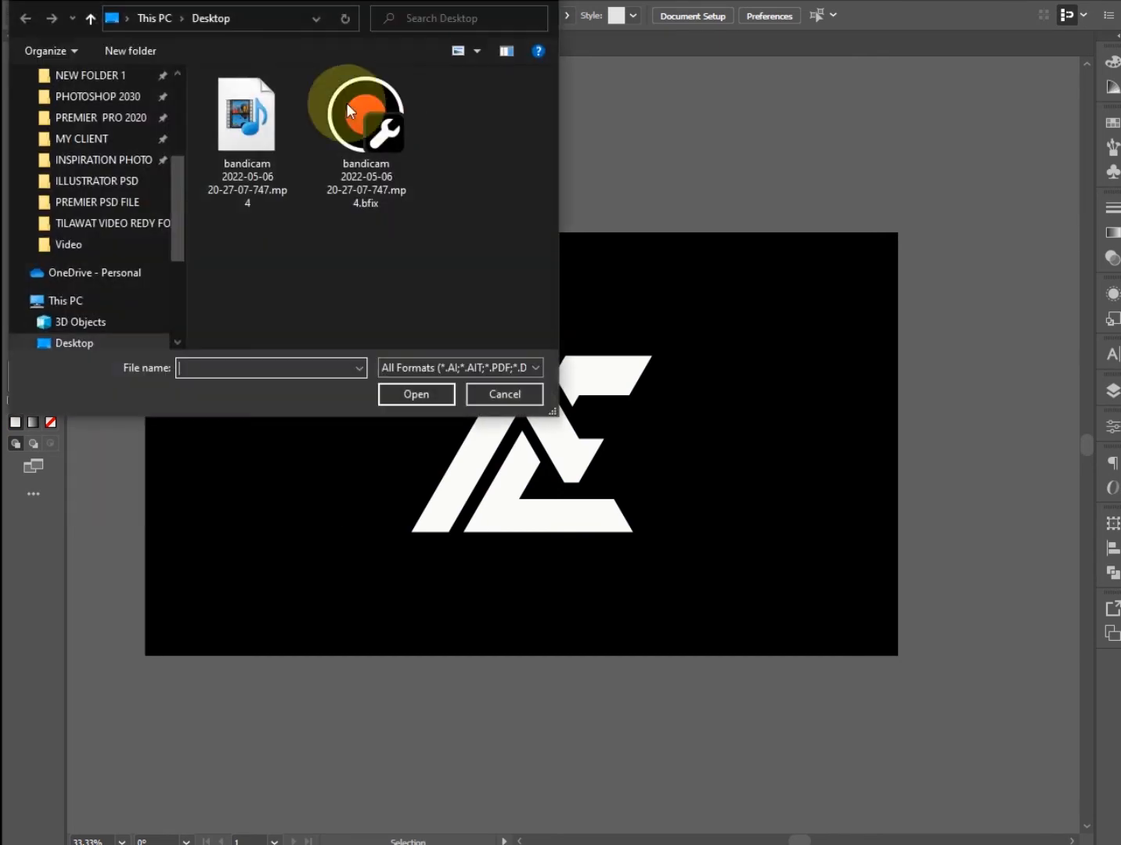
scroll(122, 172, up, 3)
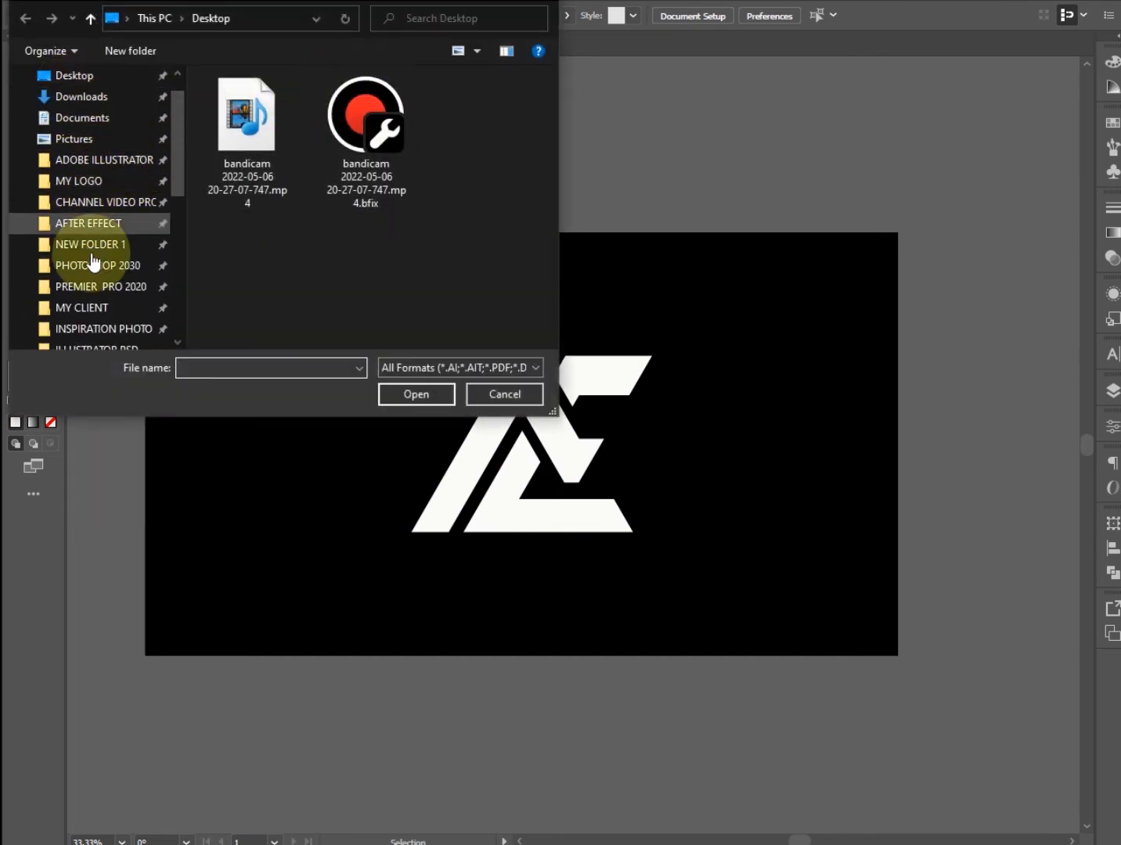
scroll(92, 270, down, 3)
click(88, 300)
click(119, 282)
double_click(310, 263)
click(317, 150)
double_click(316, 152)
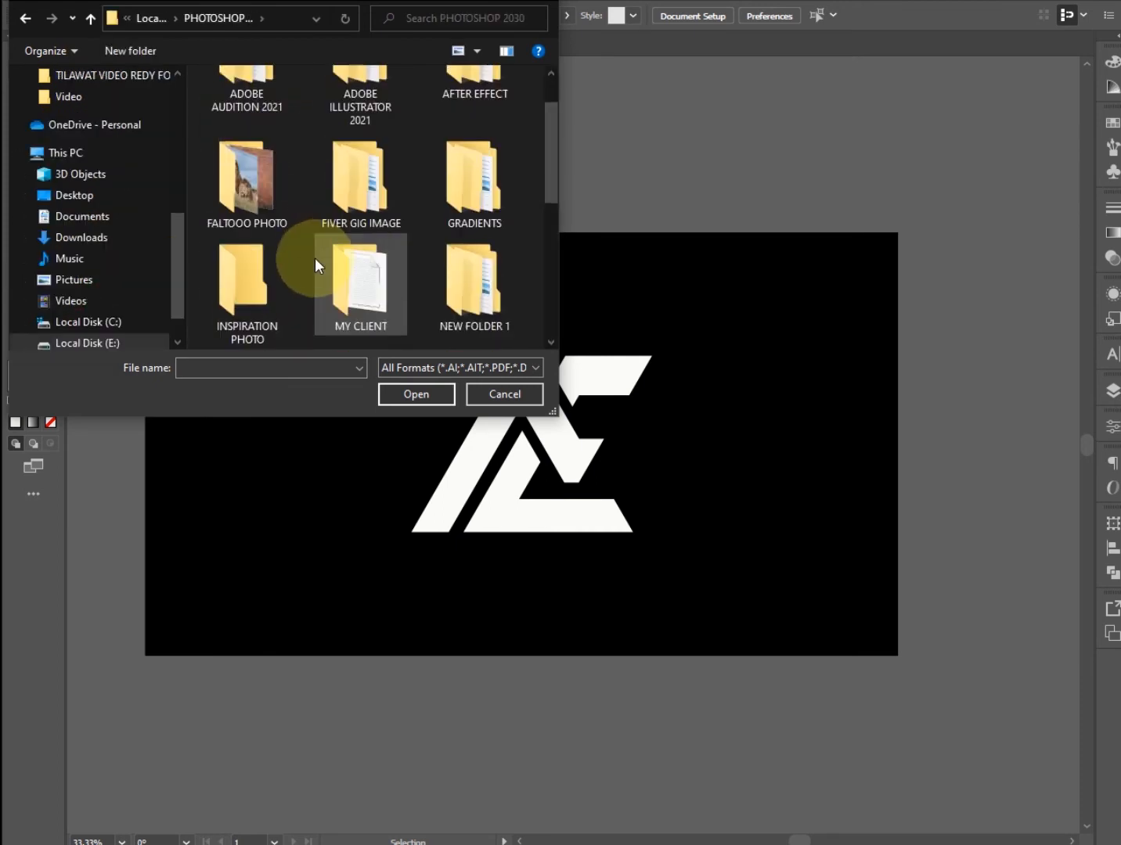
scroll(371, 181, down, 3)
scroll(375, 170, up, 1)
double_click(373, 144)
double_click(255, 135)
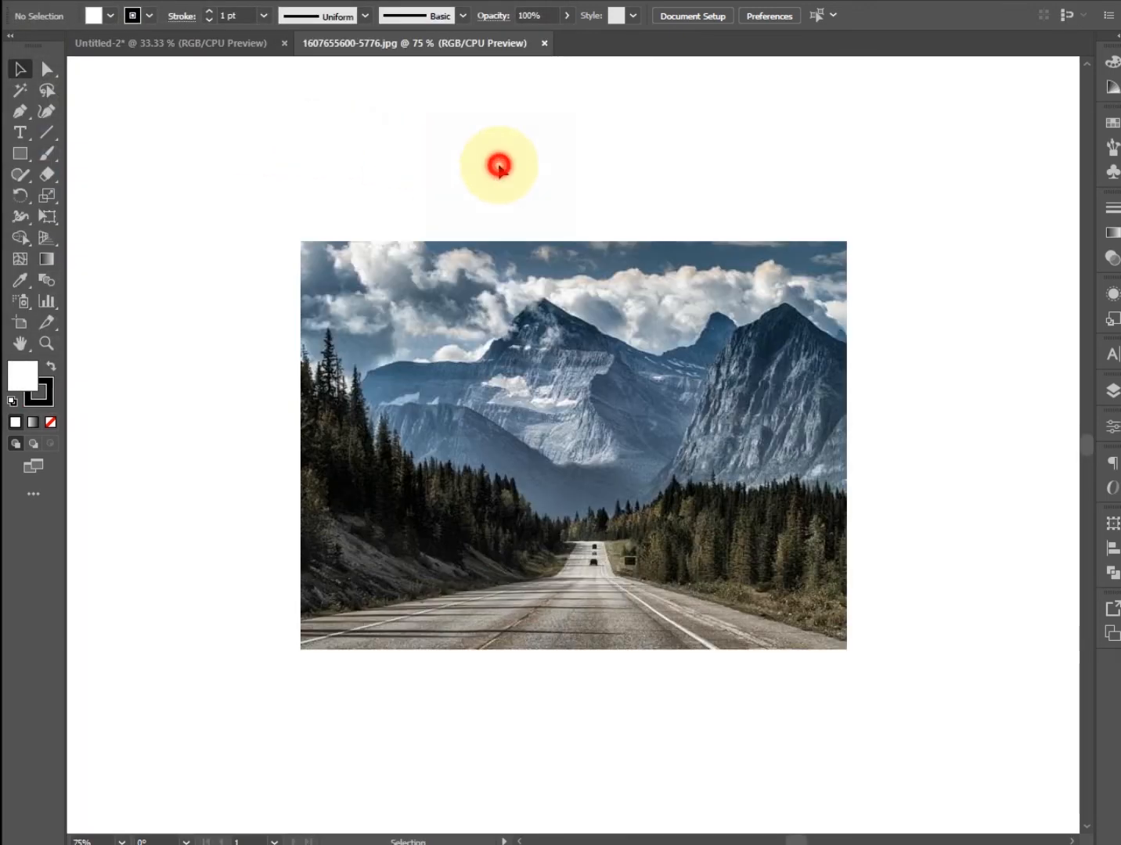
Transfer the mountain road photo from its own document into the Untitled-2 logo document
click(531, 352)
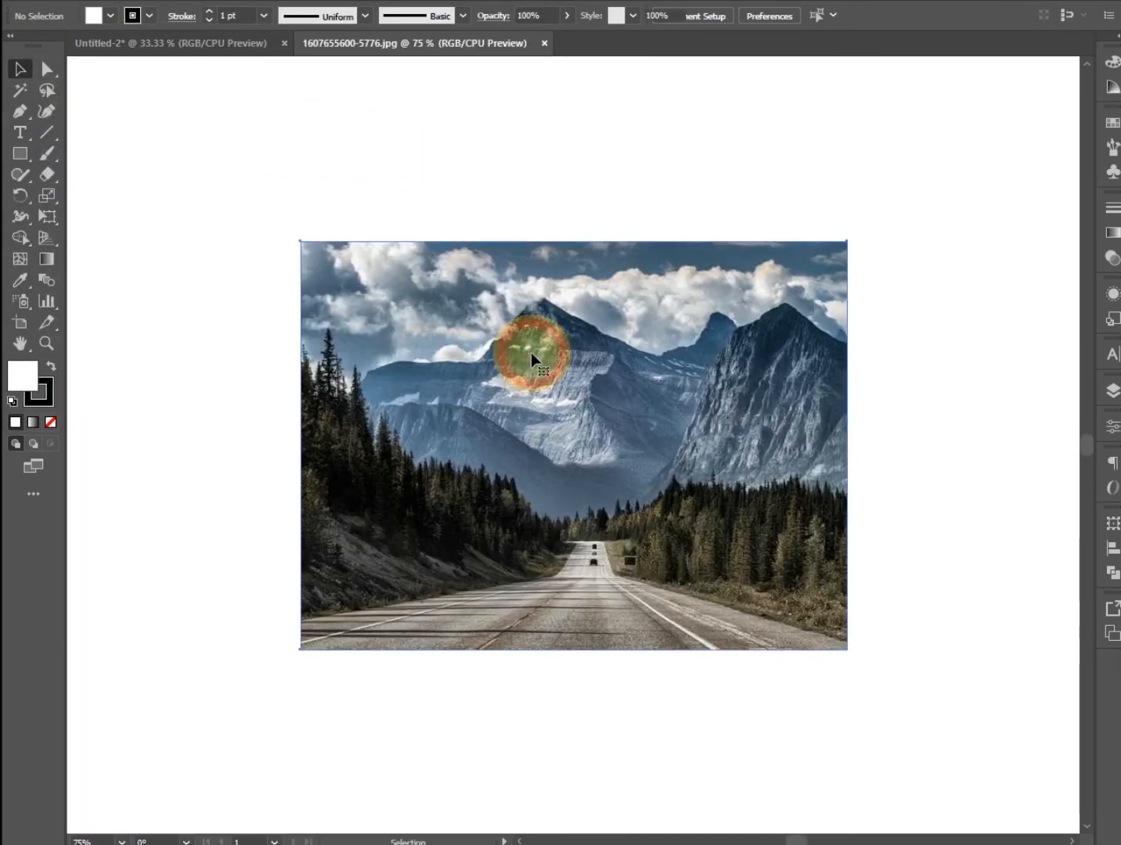
click(117, 1)
click(133, 67)
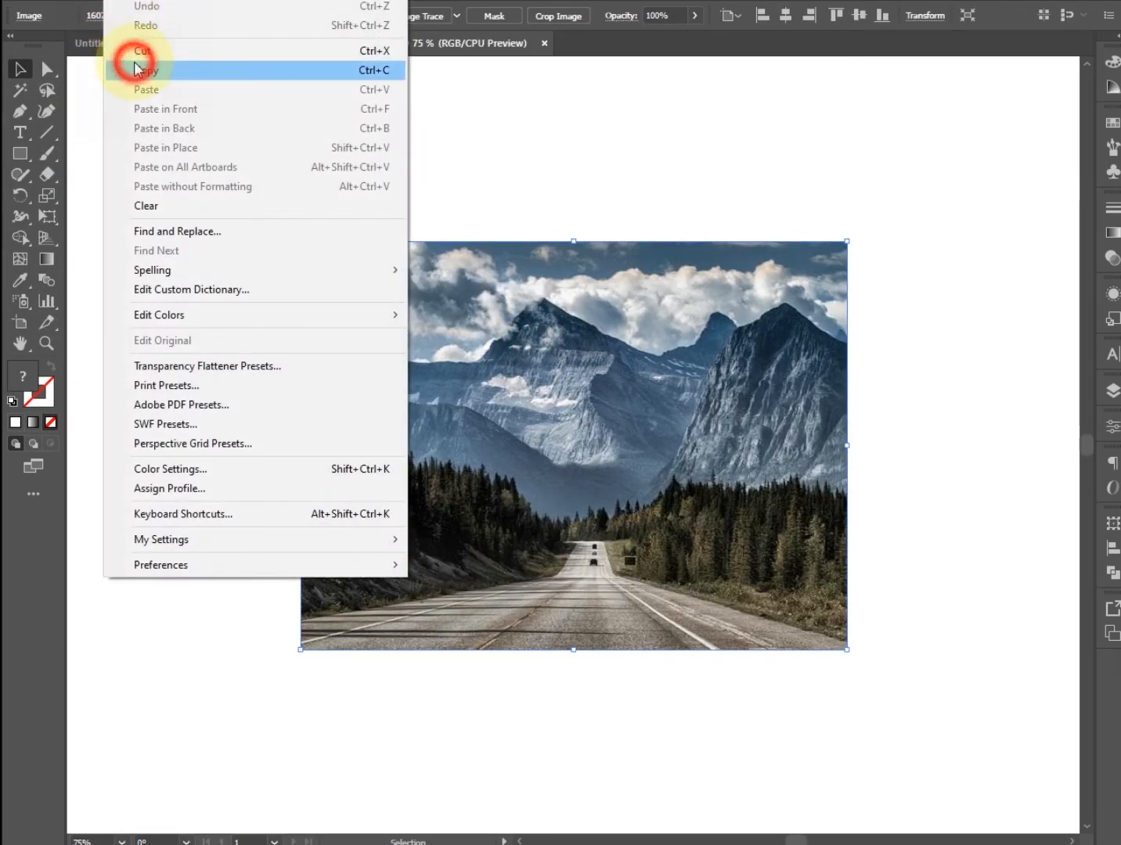
click(142, 48)
click(117, 3)
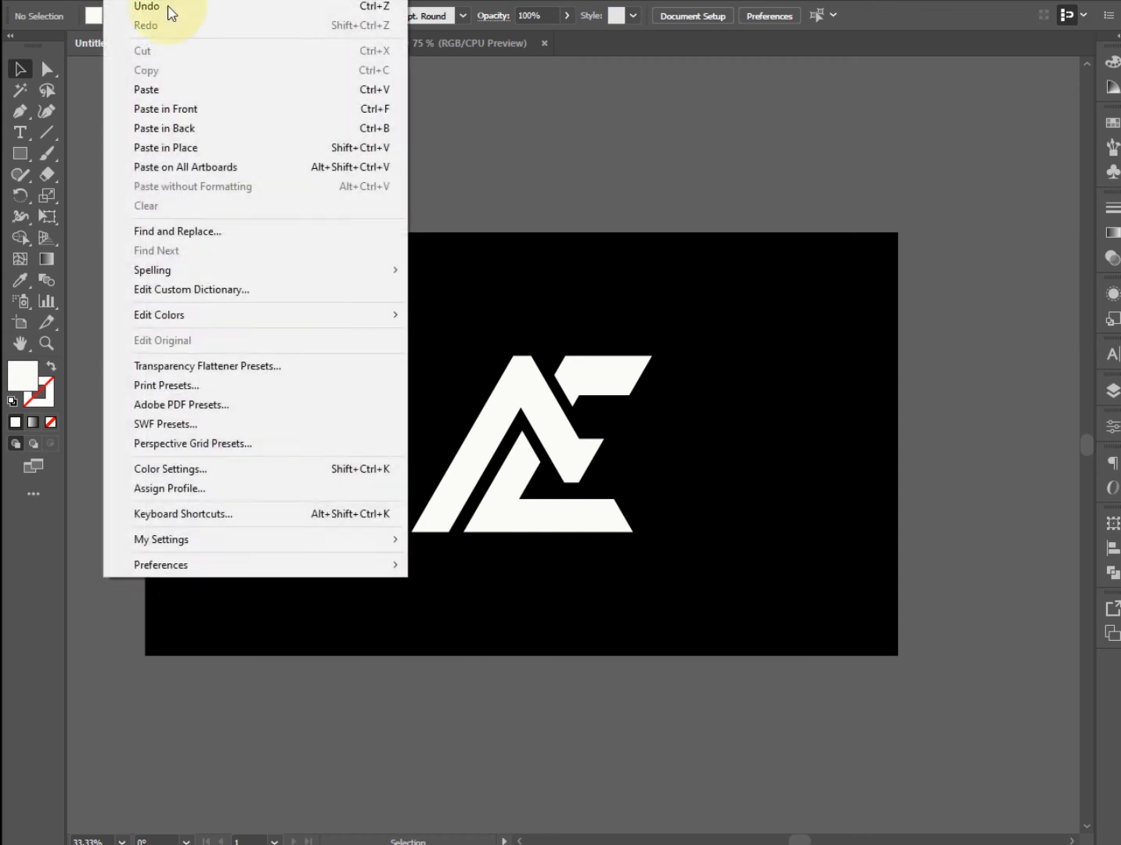
click(131, 88)
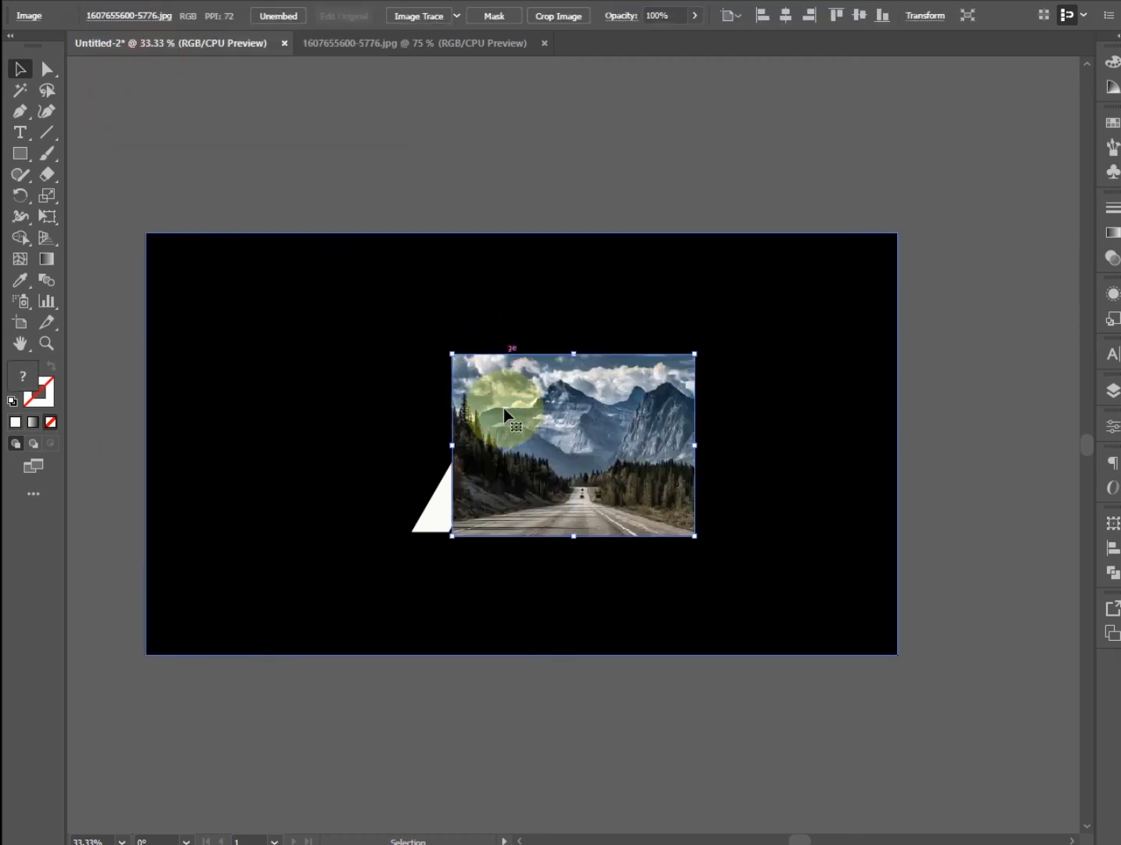
Move and stretch the pasted photo so its edges match the artboard exactly
drag(661, 434, 553, 433)
drag(583, 535, 940, 700)
drag(664, 579, 759, 594)
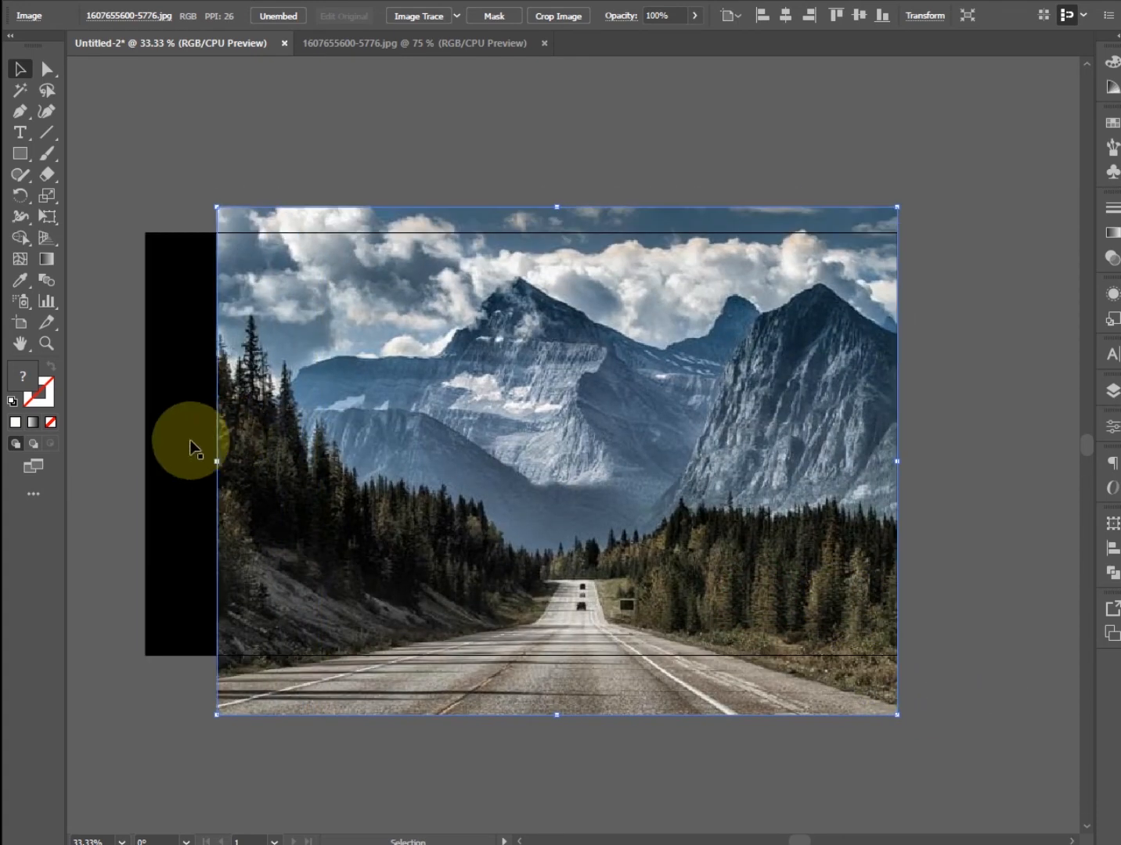
drag(218, 467, 146, 466)
drag(521, 714, 517, 651)
drag(520, 204, 520, 231)
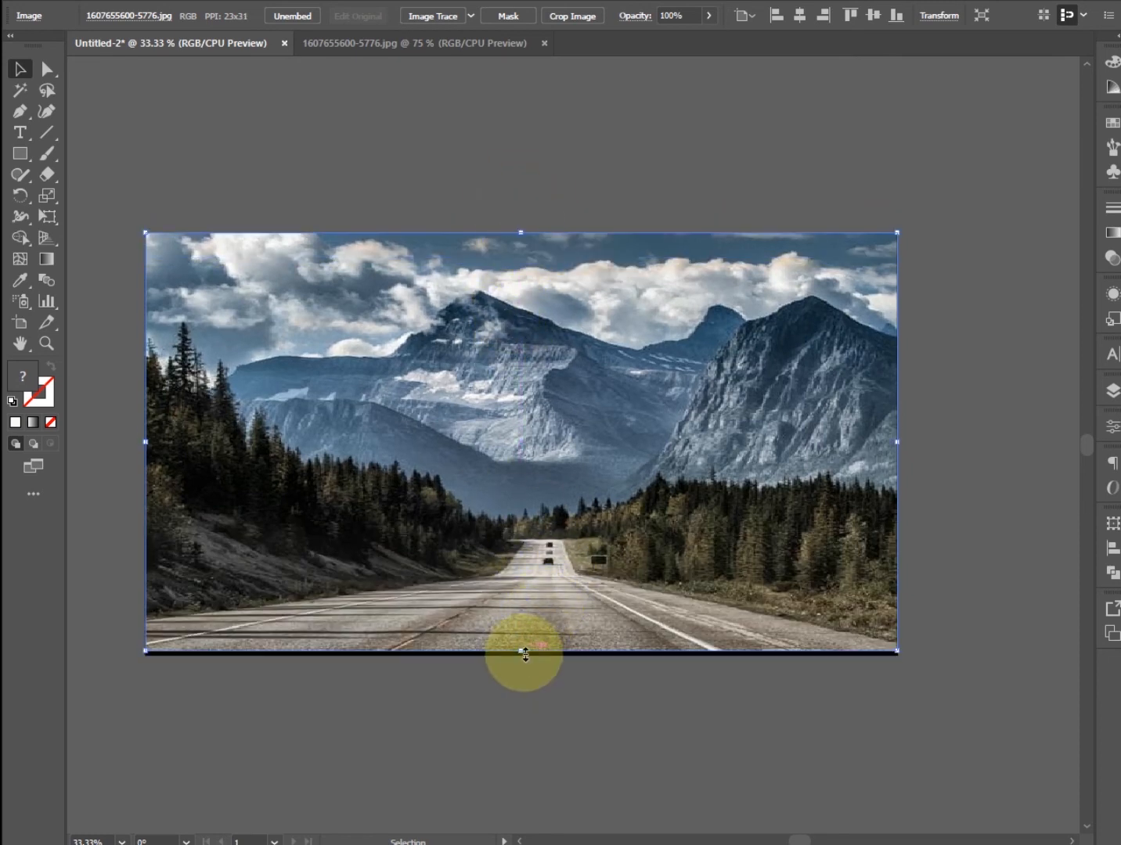
drag(520, 651, 520, 656)
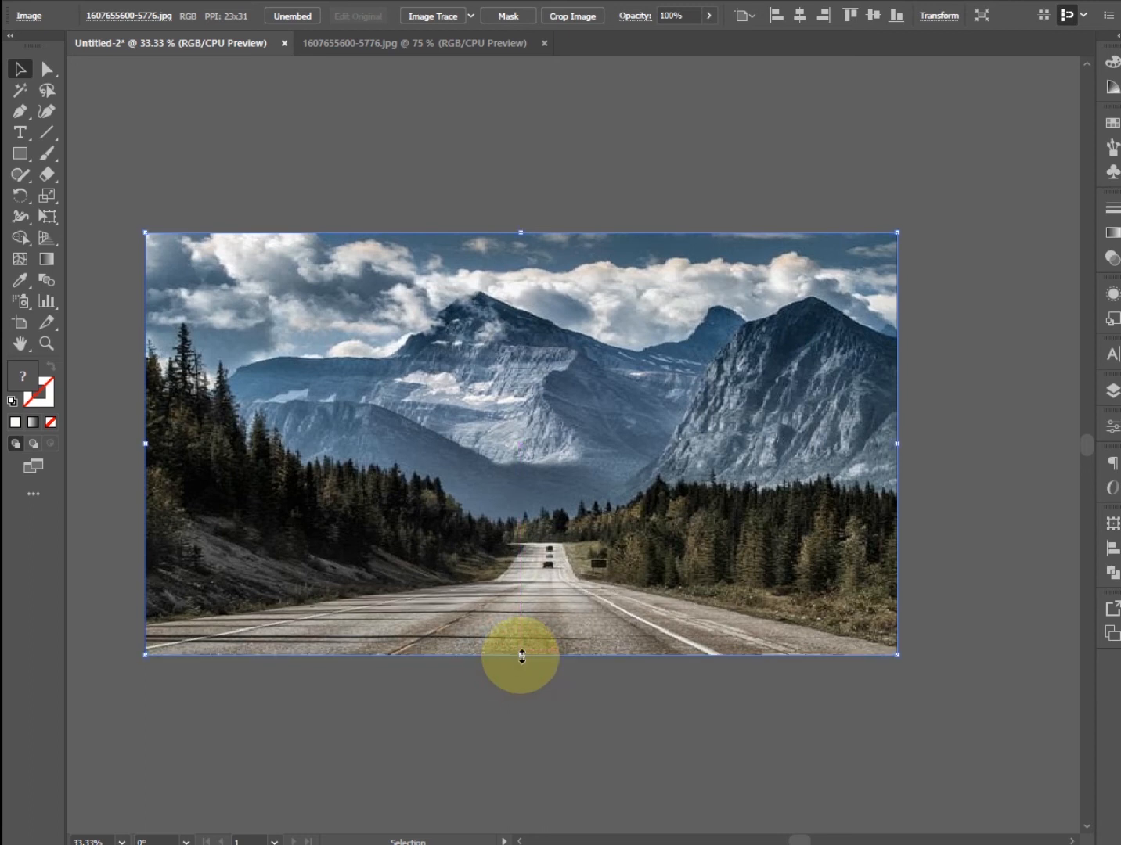
drag(447, 189, 563, 268)
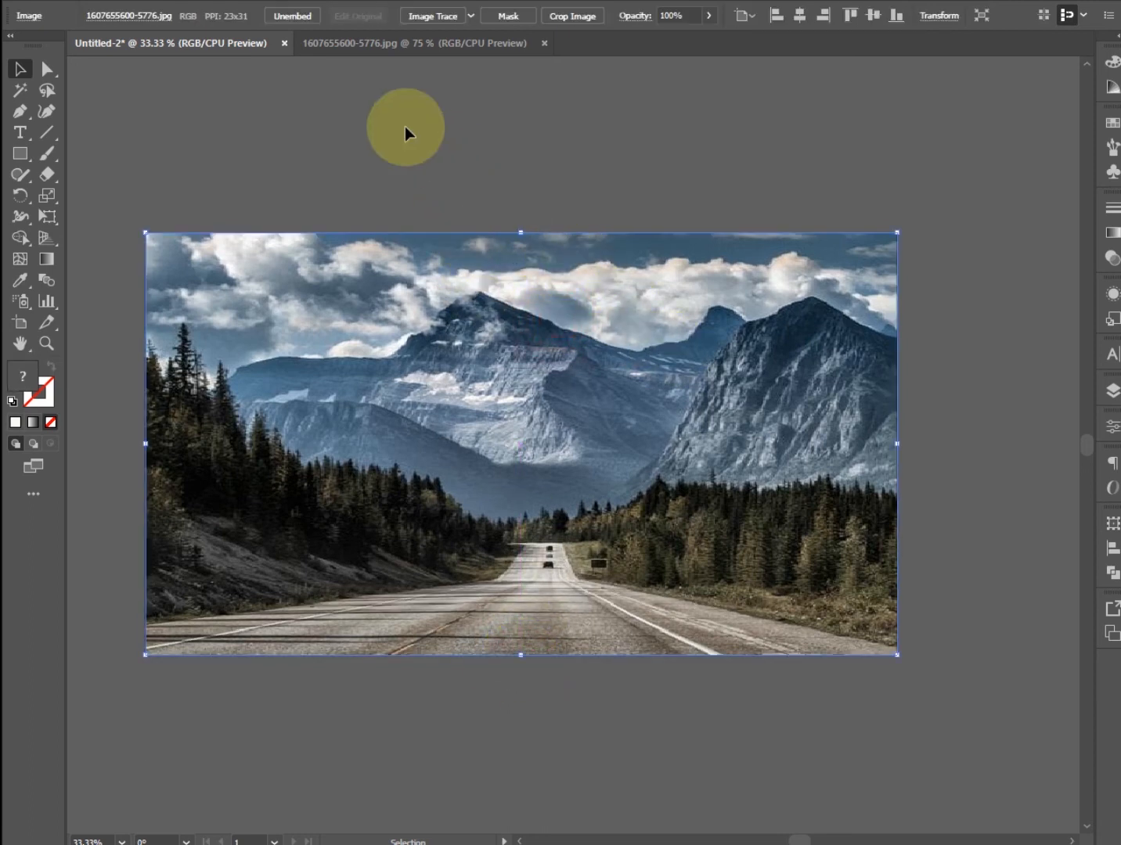
click(388, 144)
click(465, 288)
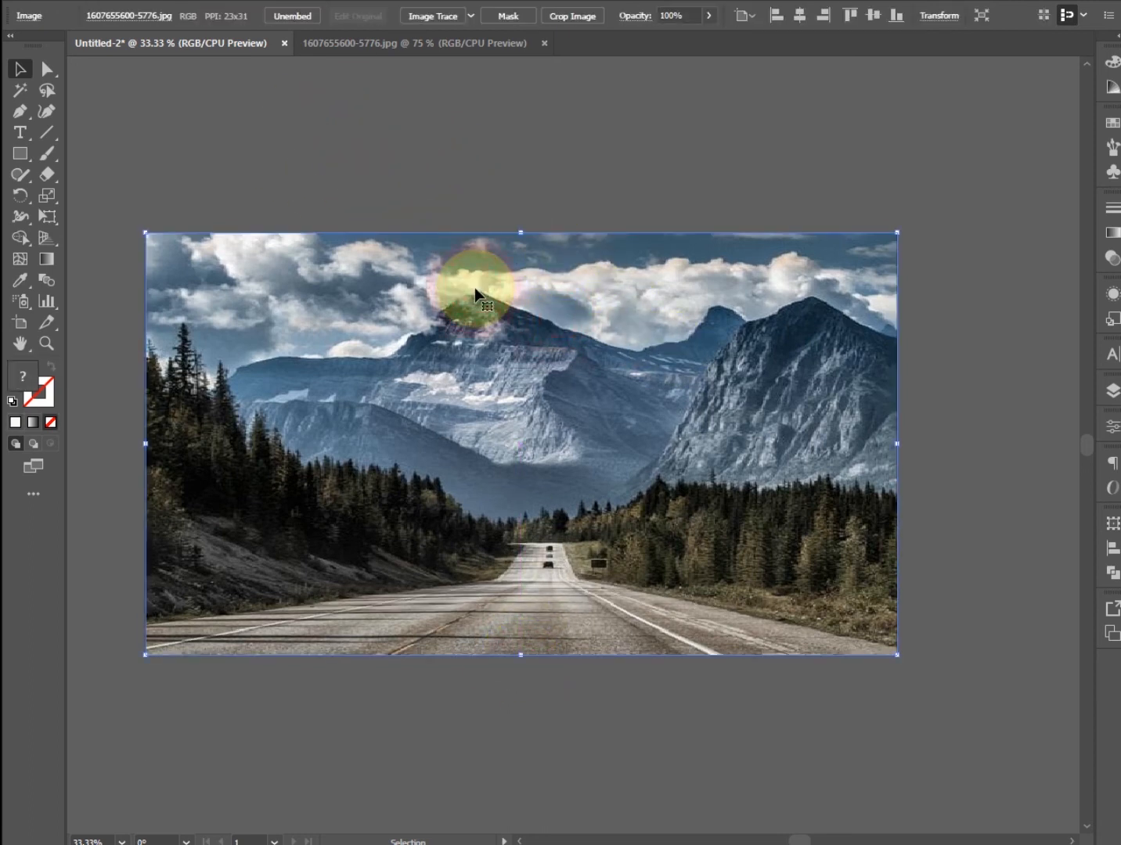
drag(145, 443, 145, 446)
Send the photo to the back, behind the logo and the black rectangle
right_click(517, 362)
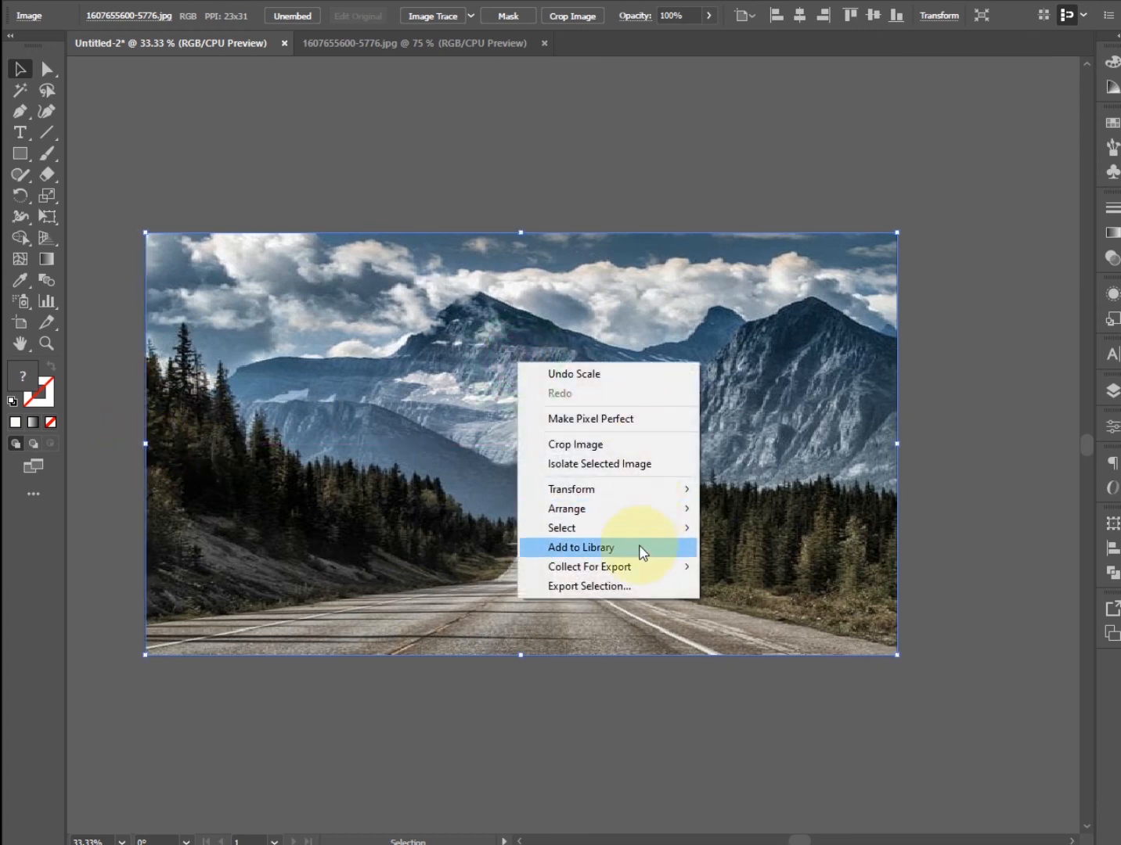
mouse_move(645, 511)
click(750, 568)
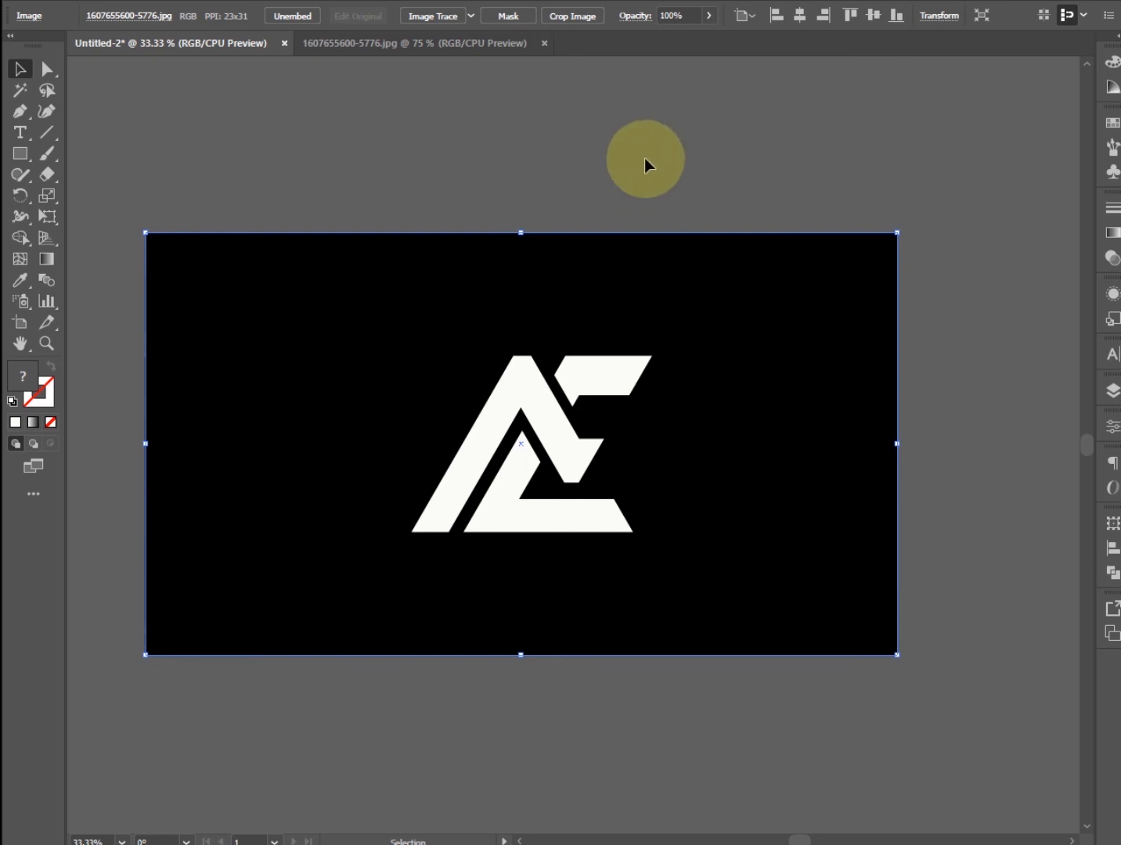
click(645, 163)
Fill the black rectangle behind the logo with a dark navy blue of about #1E2033
click(638, 288)
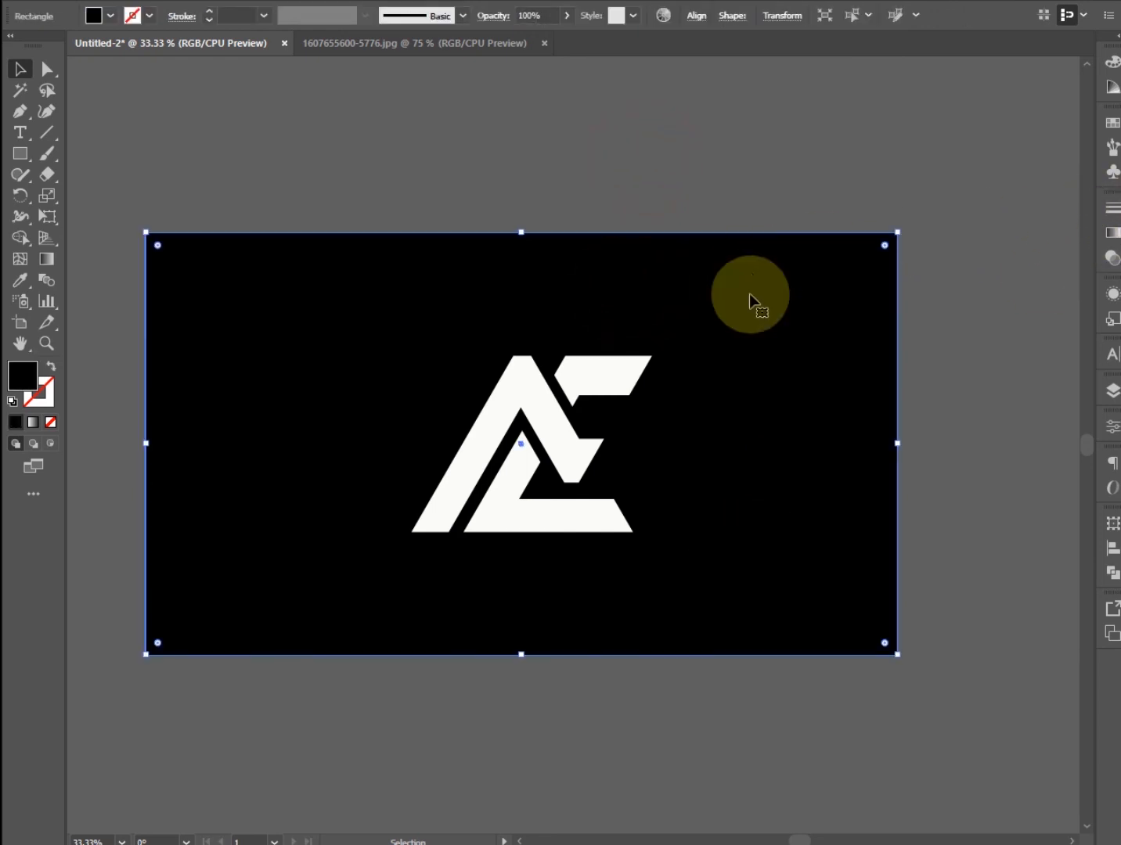
double_click(21, 383)
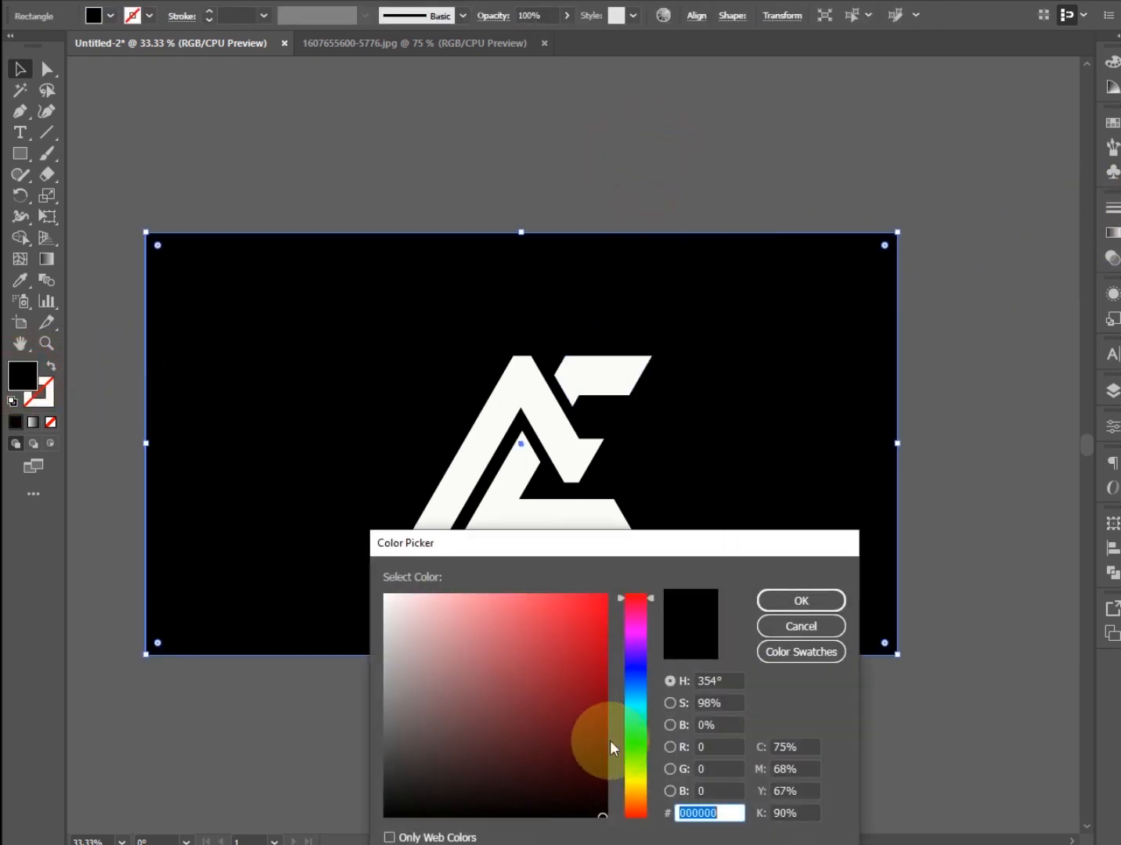
click(636, 673)
drag(624, 556, 622, 483)
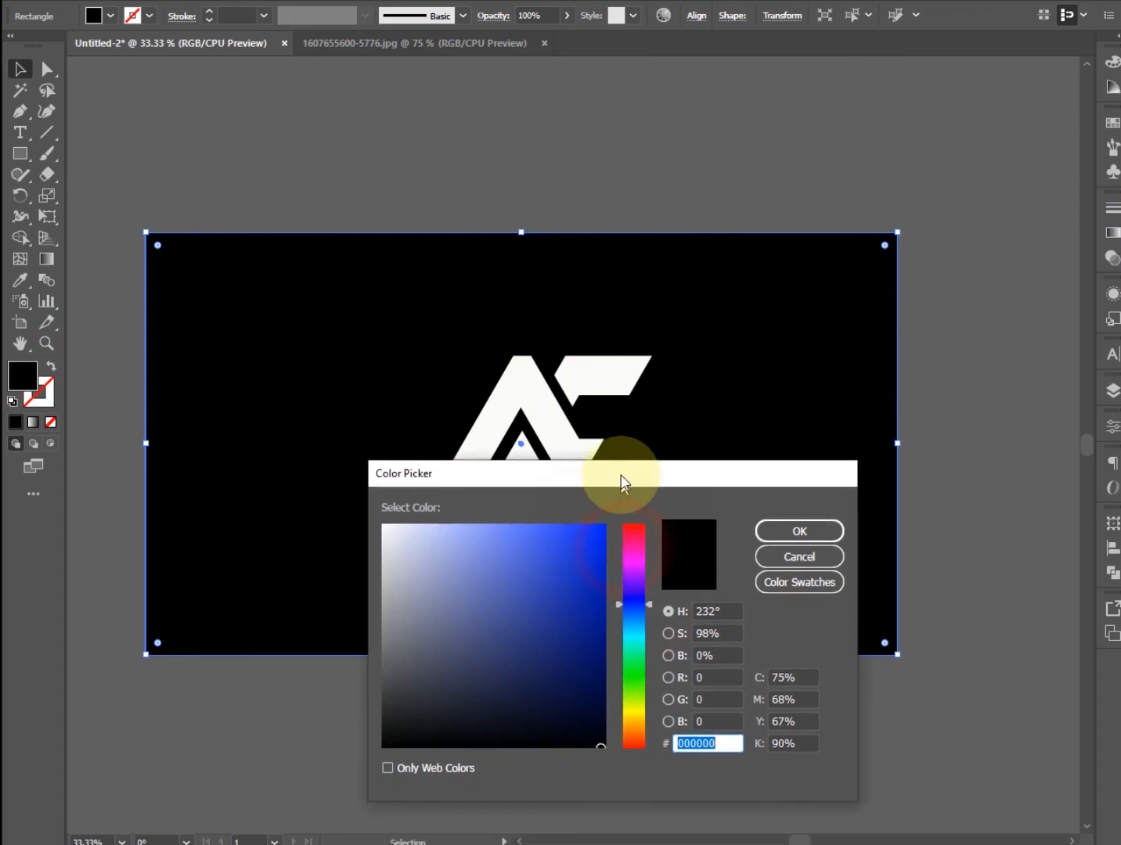
click(505, 680)
drag(504, 679, 476, 699)
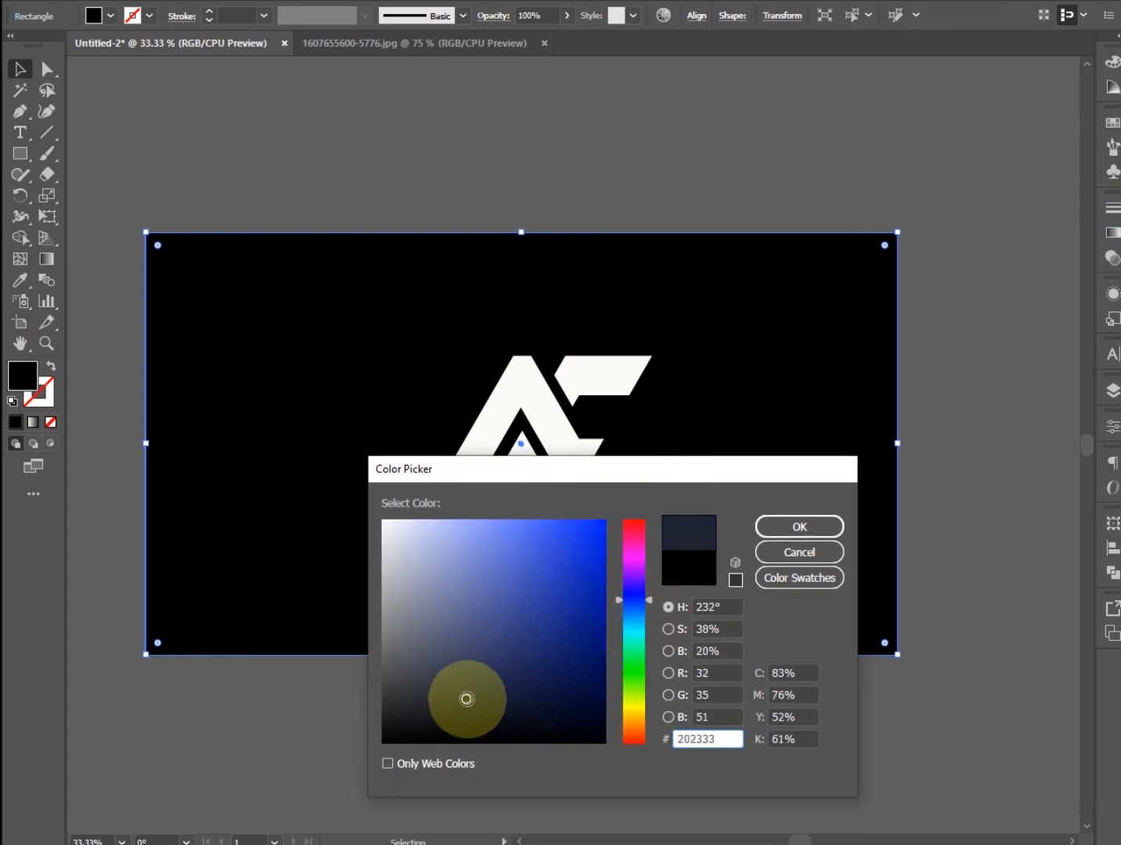
drag(474, 699, 476, 699)
drag(635, 610, 636, 598)
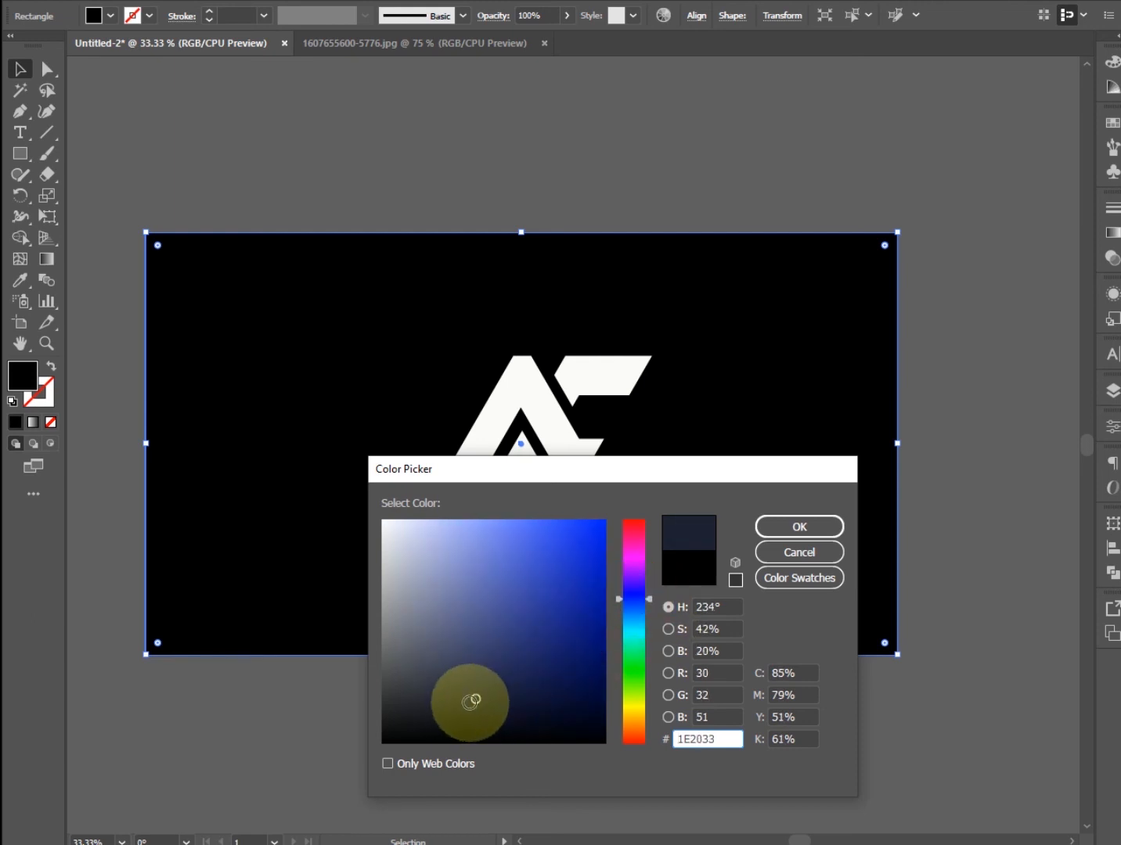
click(479, 697)
click(799, 526)
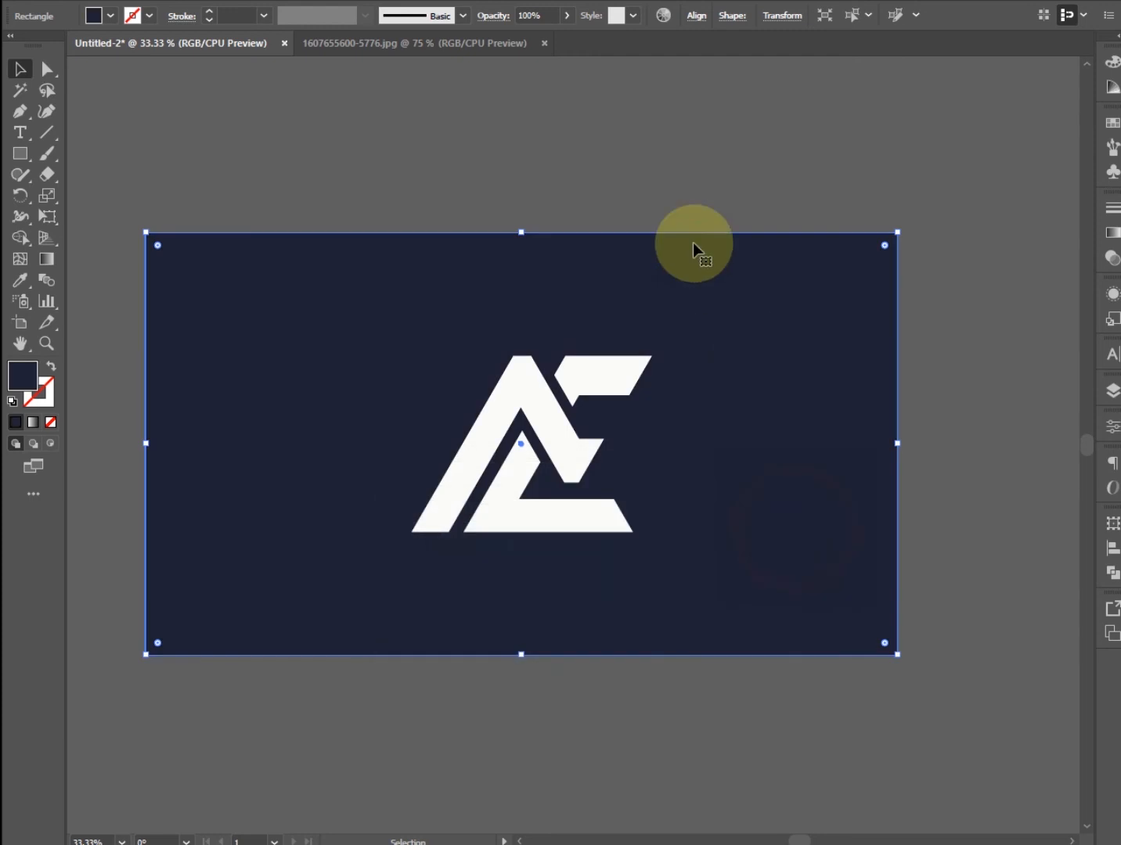
click(621, 166)
Darken the background rectangle's navy fill to about #1A1D2D
click(662, 348)
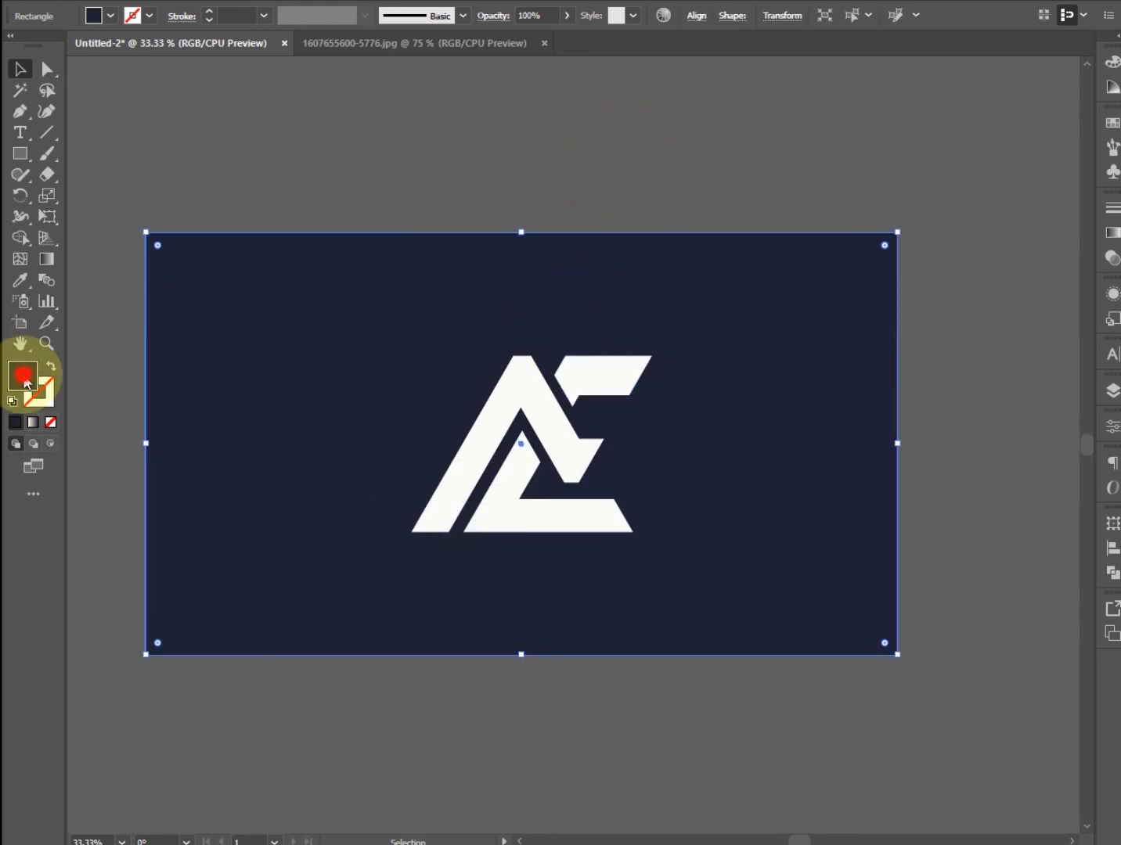
double_click(24, 378)
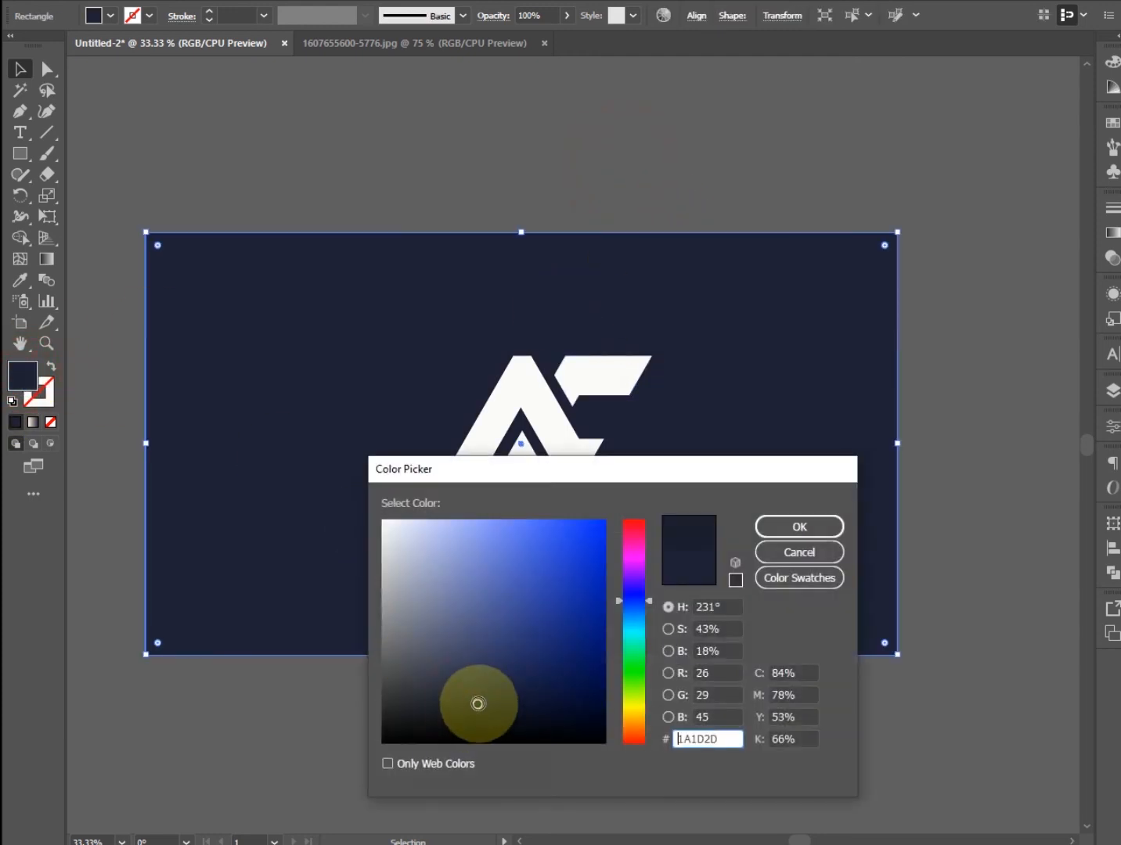
click(799, 527)
click(1050, 239)
Set the navy background rectangle's opacity to 88% so the mountain road photo shows through
click(792, 299)
click(1112, 257)
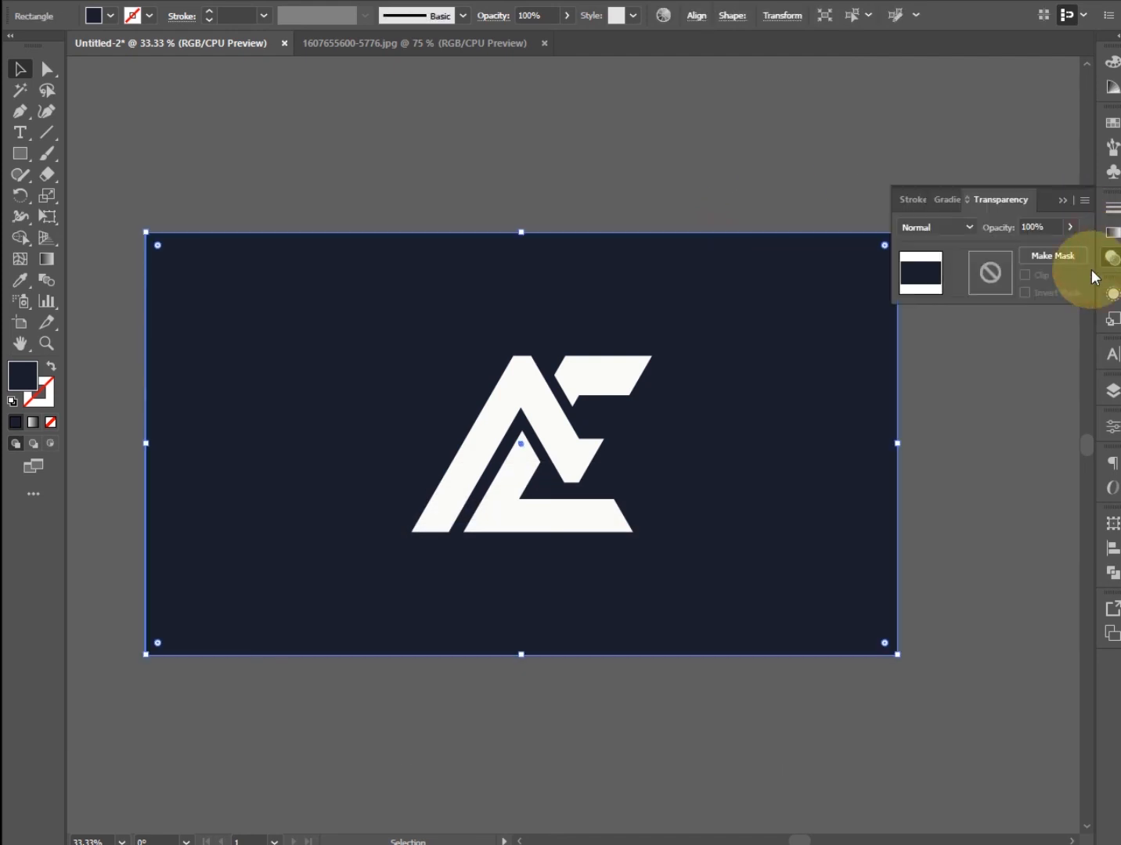
click(1074, 229)
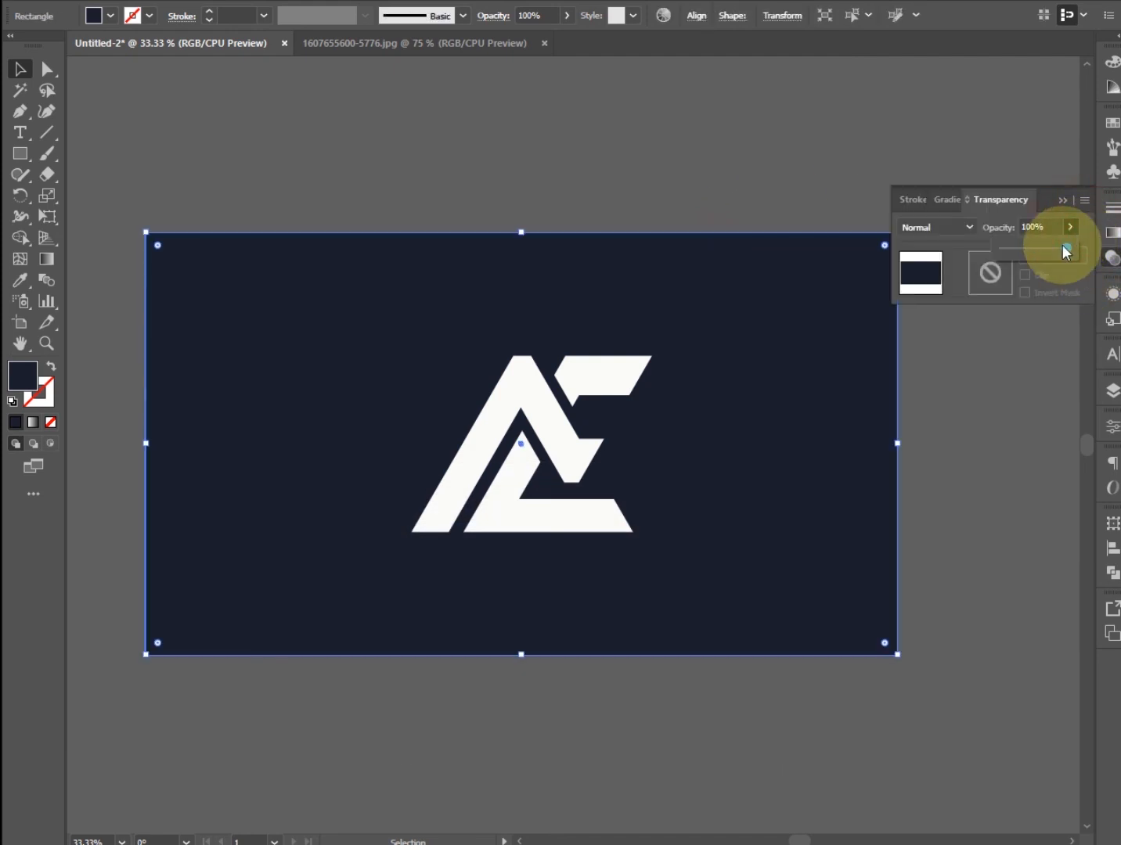
drag(1066, 250, 1056, 262)
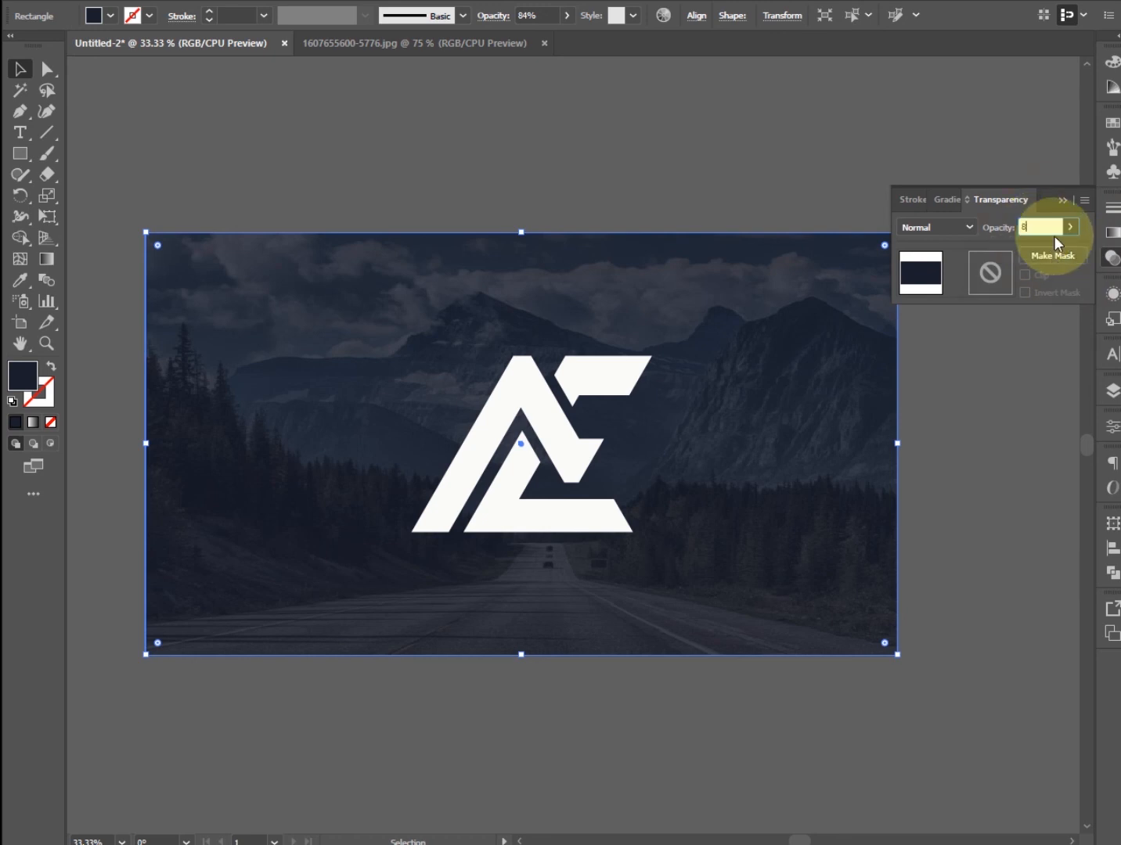
text(88)
key(Return)
click(776, 170)
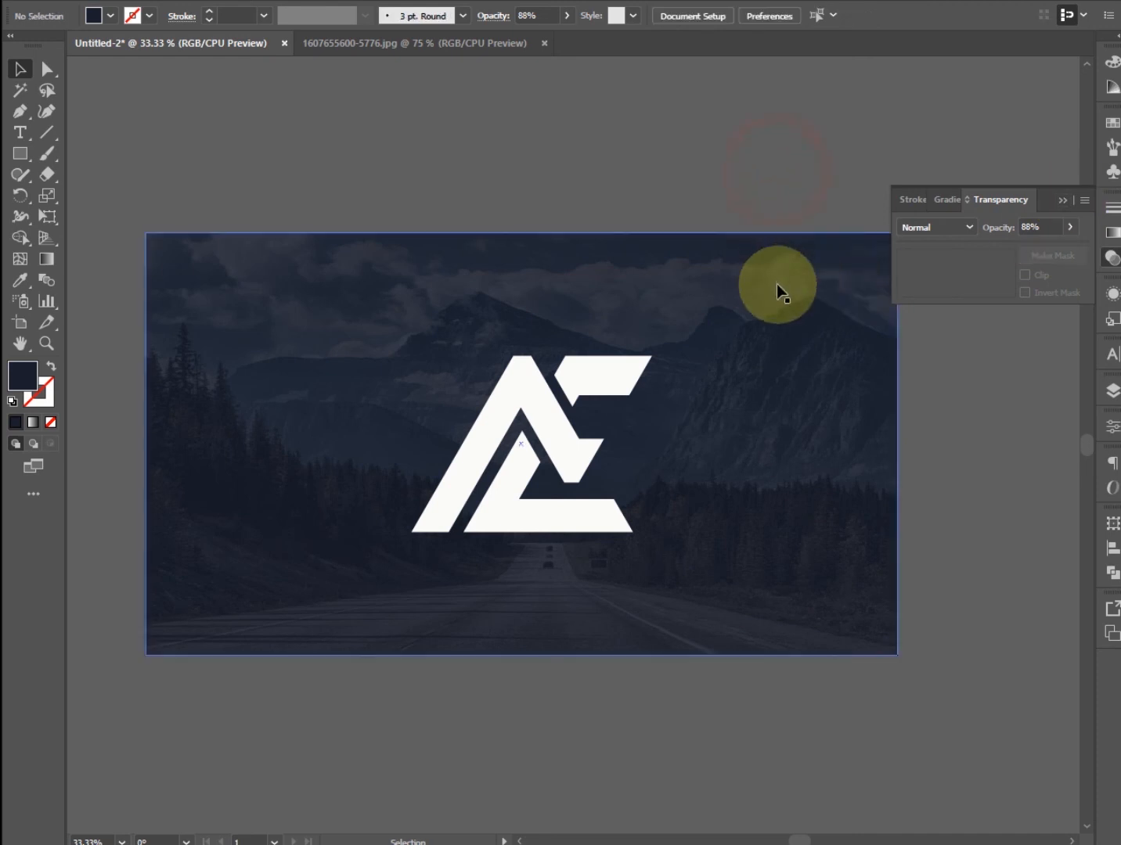
Change the semi-transparent rectangle's fill to a darker, less saturated blue-black of about #191B23
click(767, 283)
double_click(29, 385)
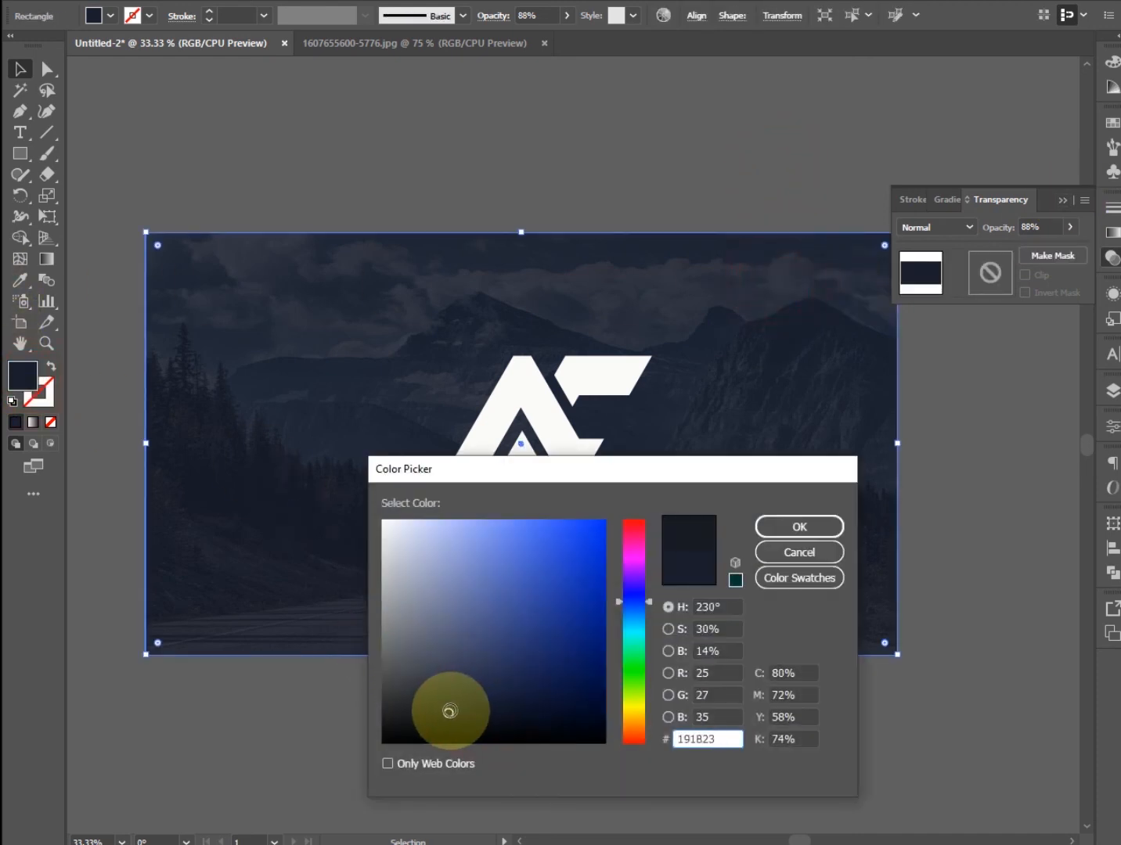
click(801, 528)
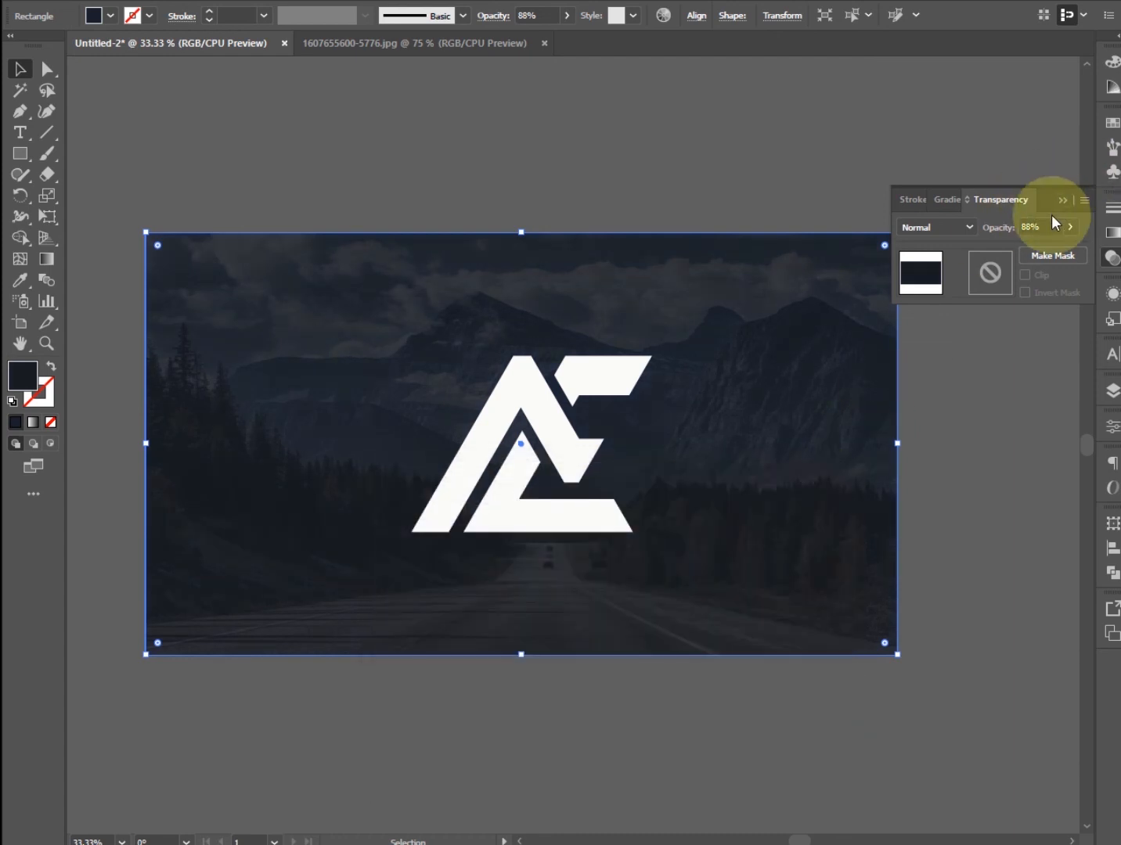
click(1057, 202)
click(803, 145)
Group all the white logo pieces and scale the group down slightly about its centre
click(588, 383)
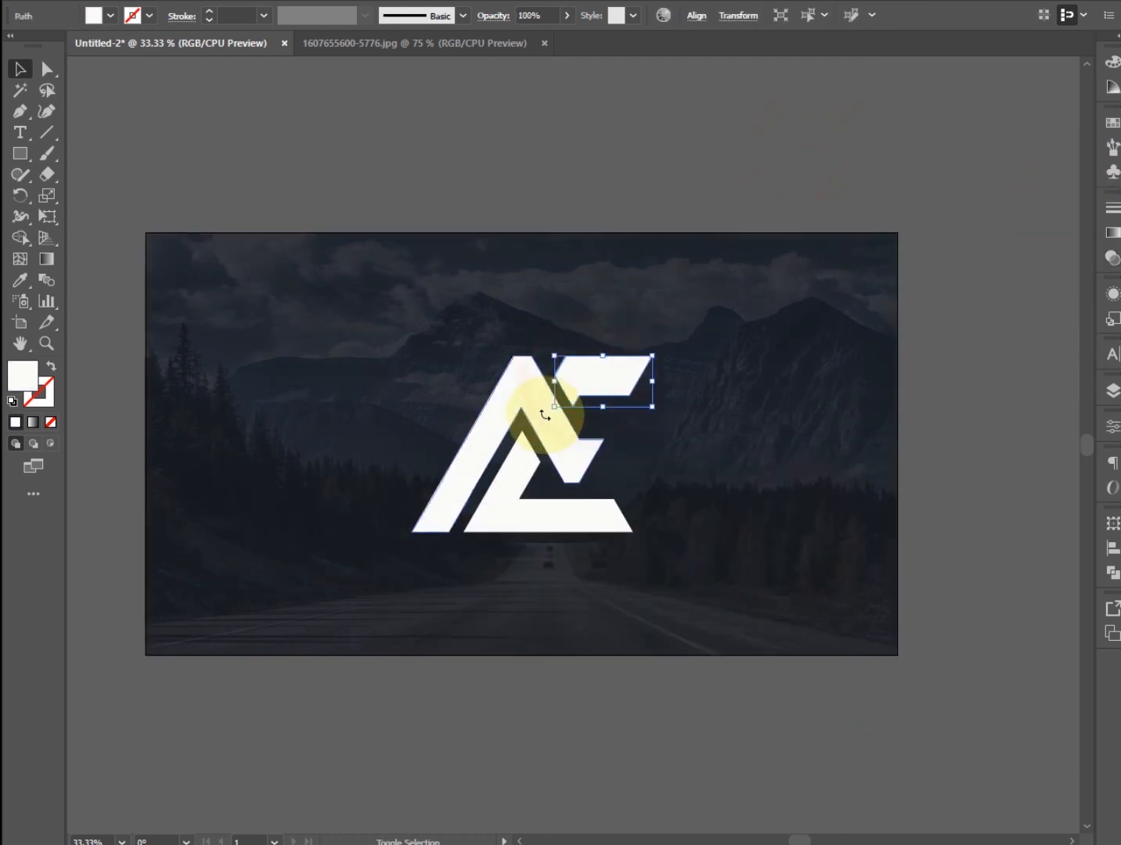
shift+click(525, 469)
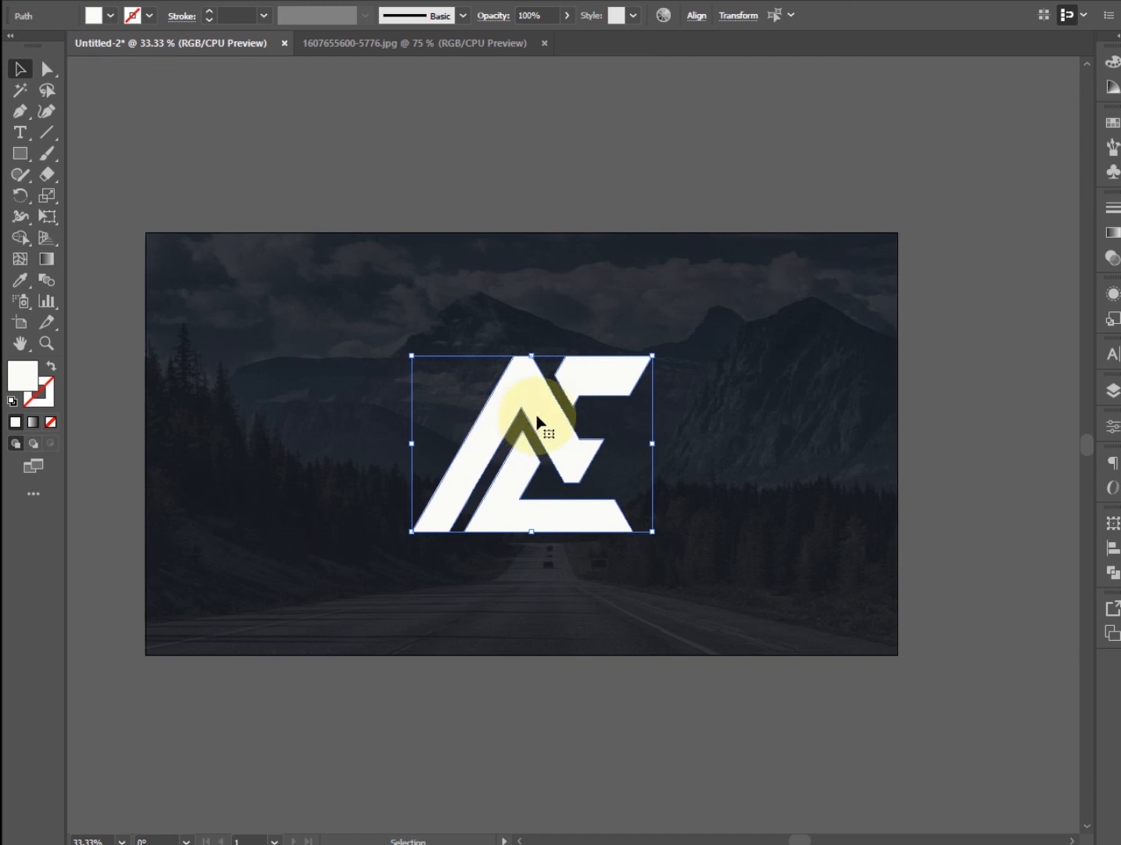
right_click(541, 394)
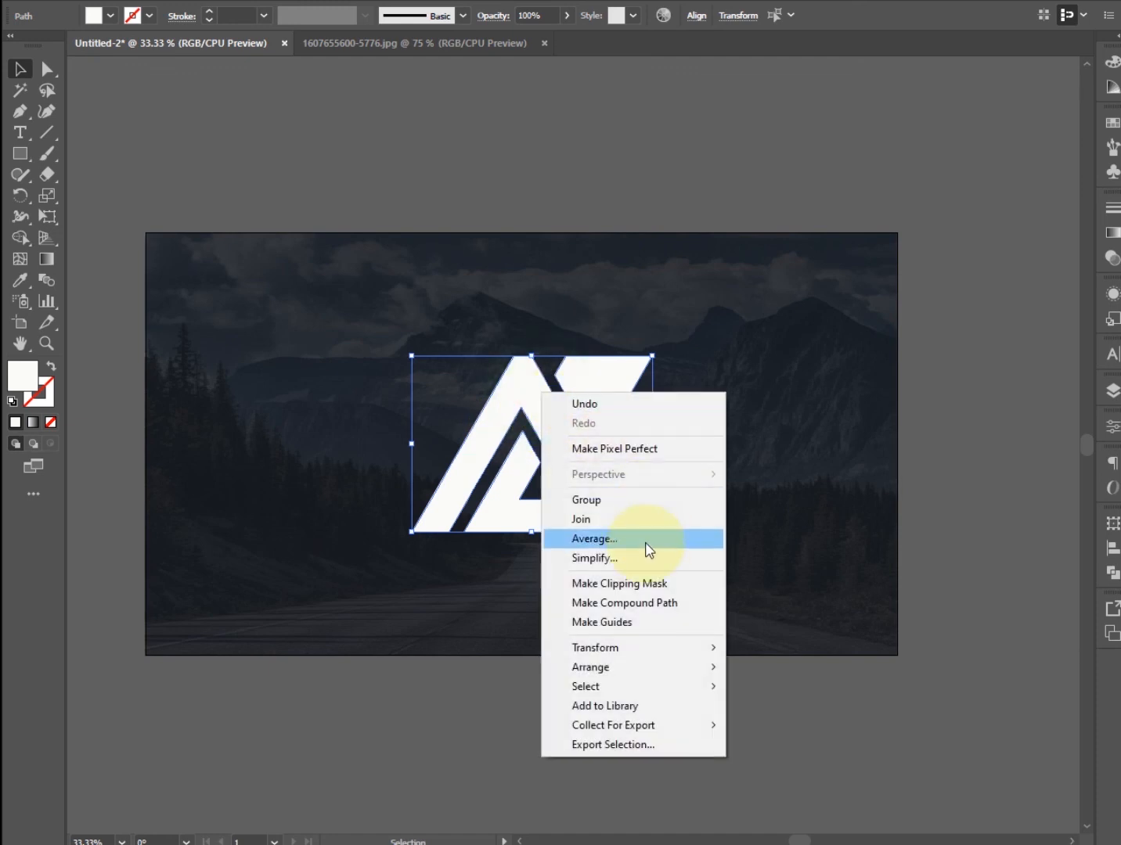
click(639, 506)
drag(652, 534, 646, 529)
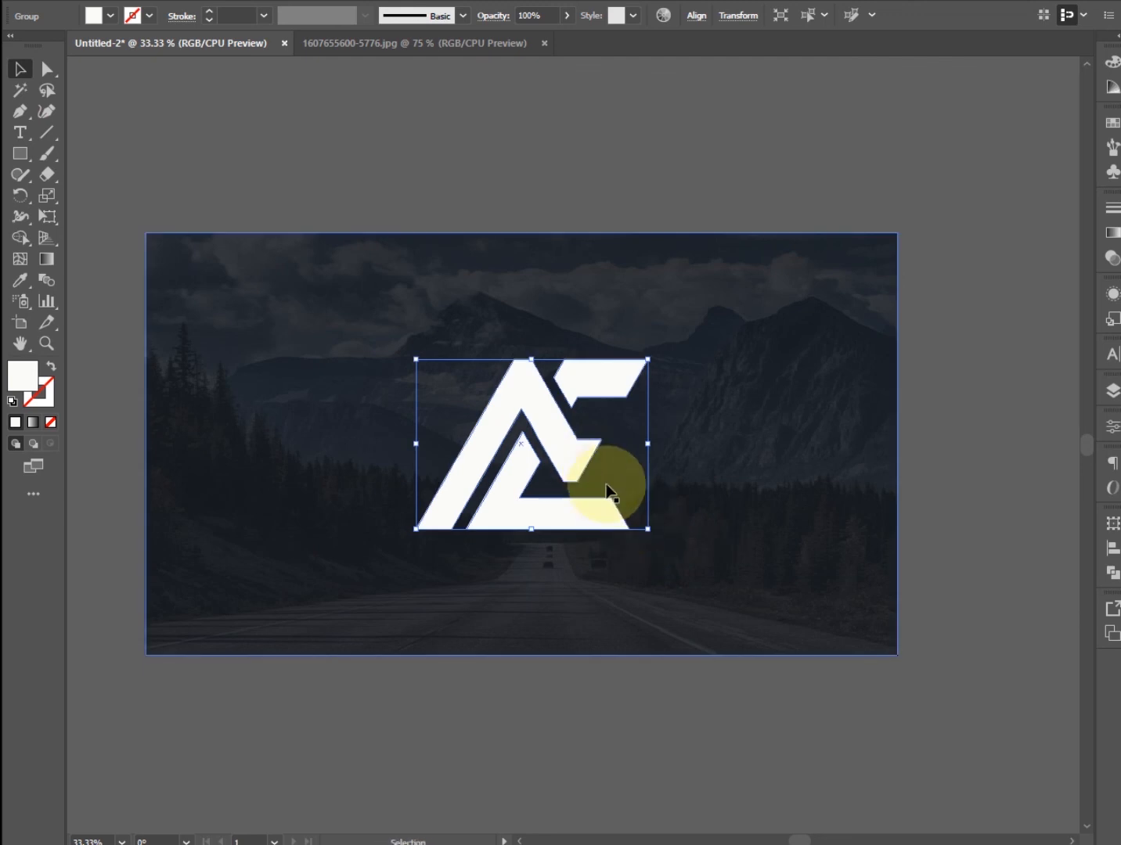
click(534, 165)
click(549, 432)
drag(548, 426, 553, 446)
click(537, 143)
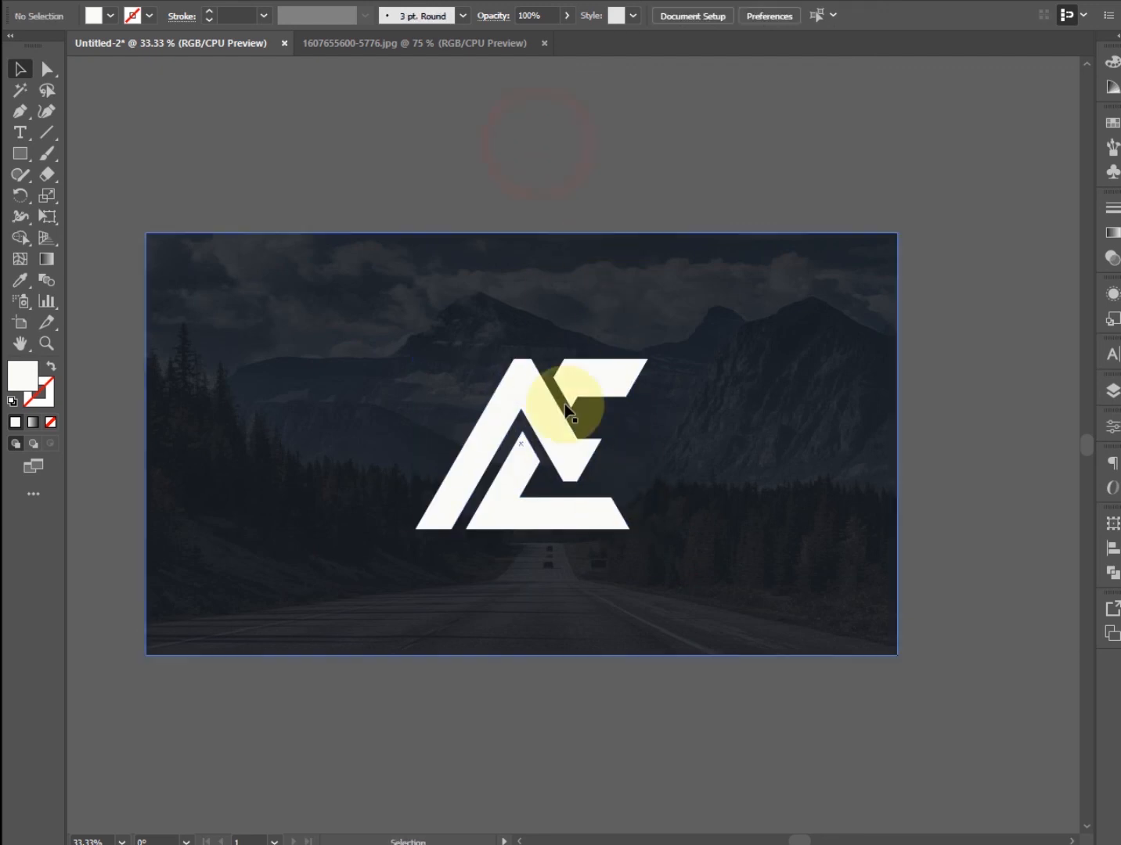
scroll(519, 450, up, 4)
scroll(519, 450, down, 4)
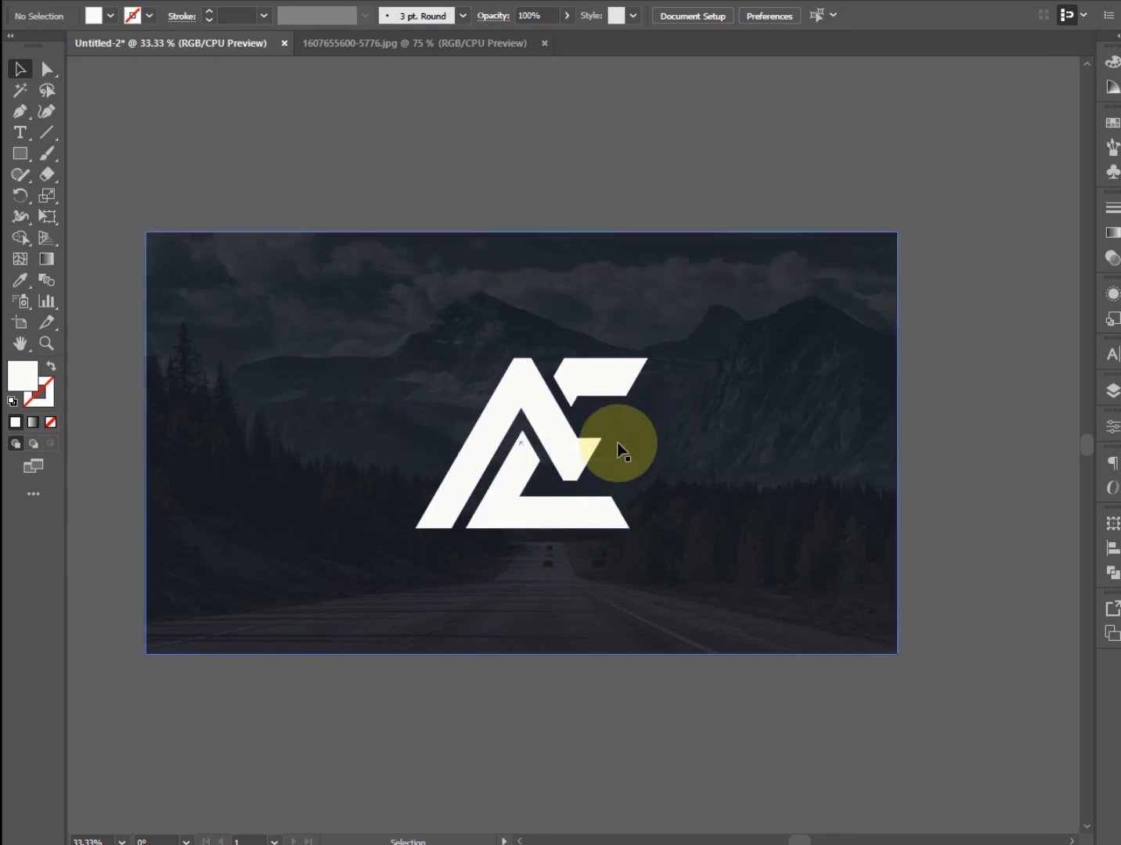
scroll(479, 424, up, 1)
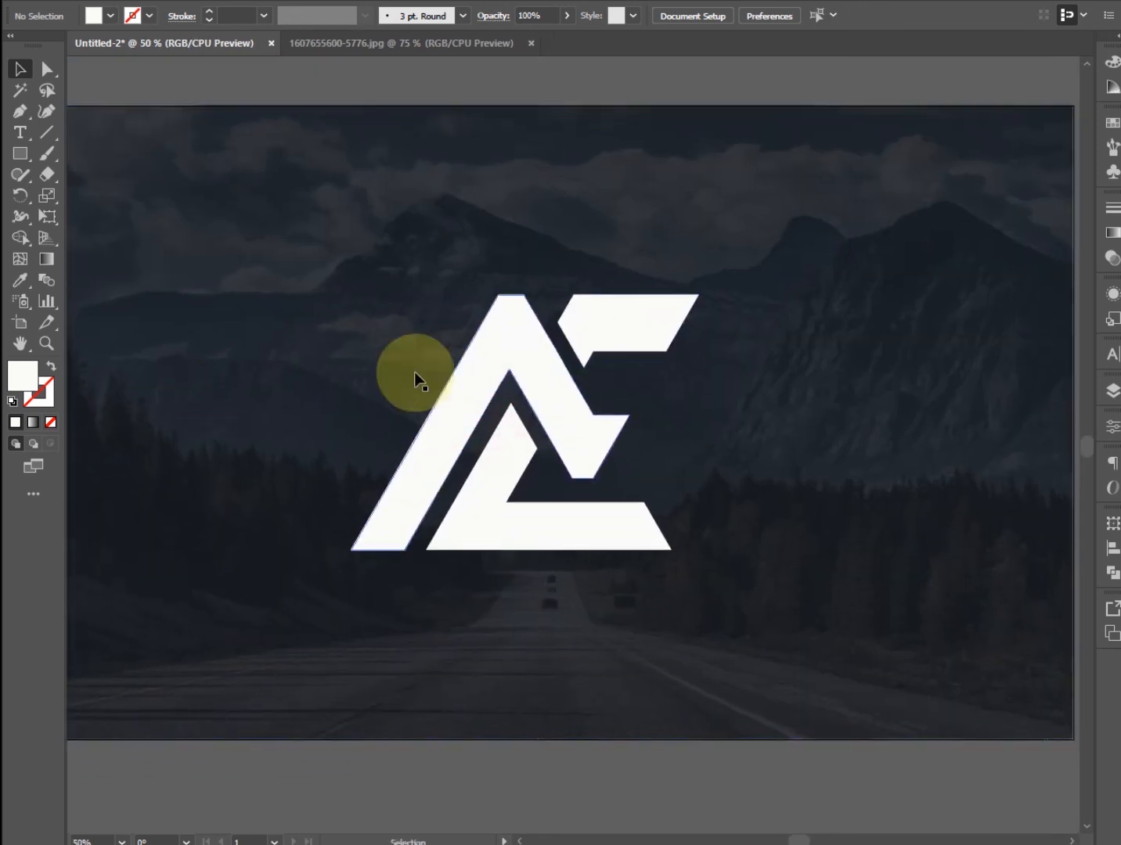
scroll(441, 443, down, 1)
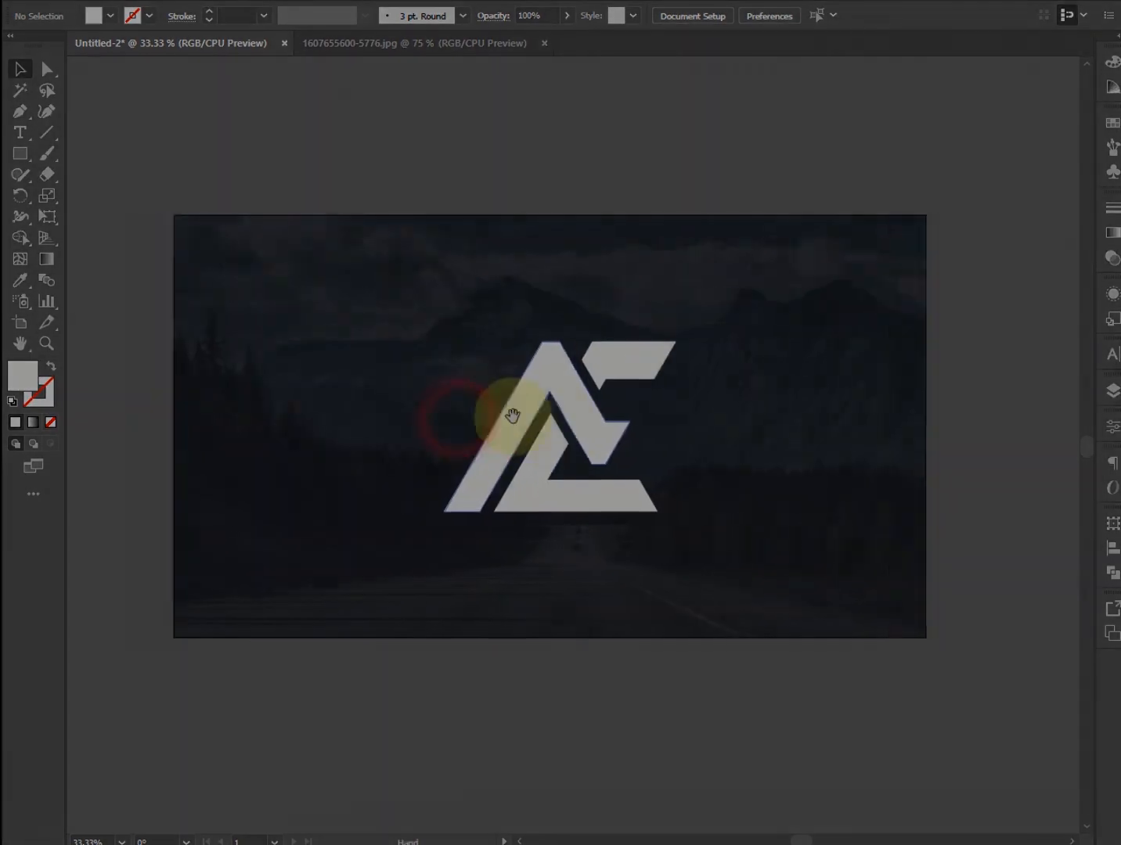